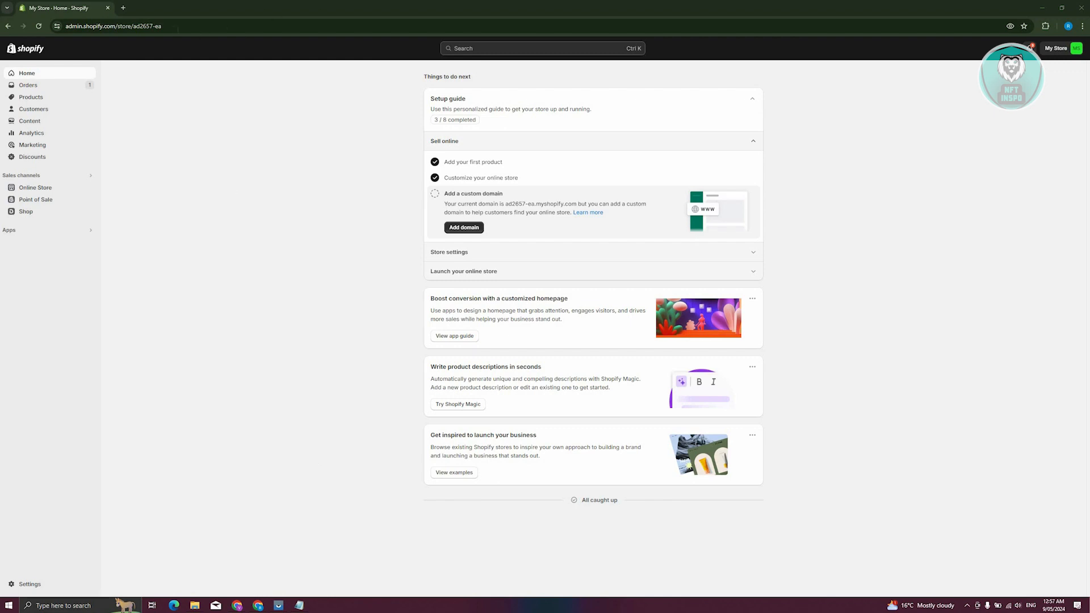
Step: Search Google for "shien" in a new browser tab and open the official SHEIN Australian online store
{"action": "left_click", "coordinate": [125, 7]}
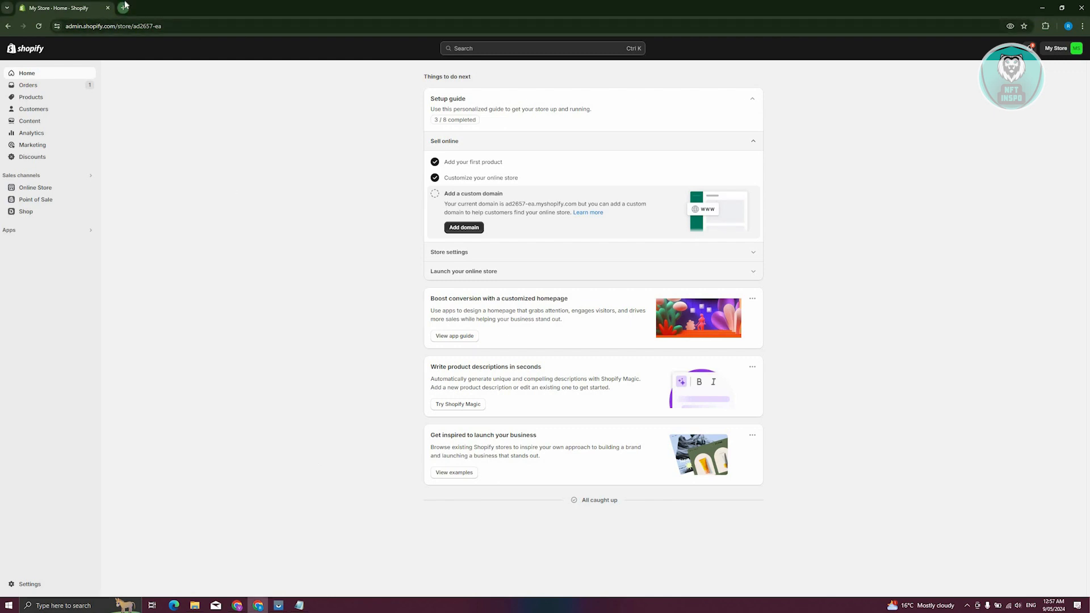
{"action": "type", "text": "shien"}
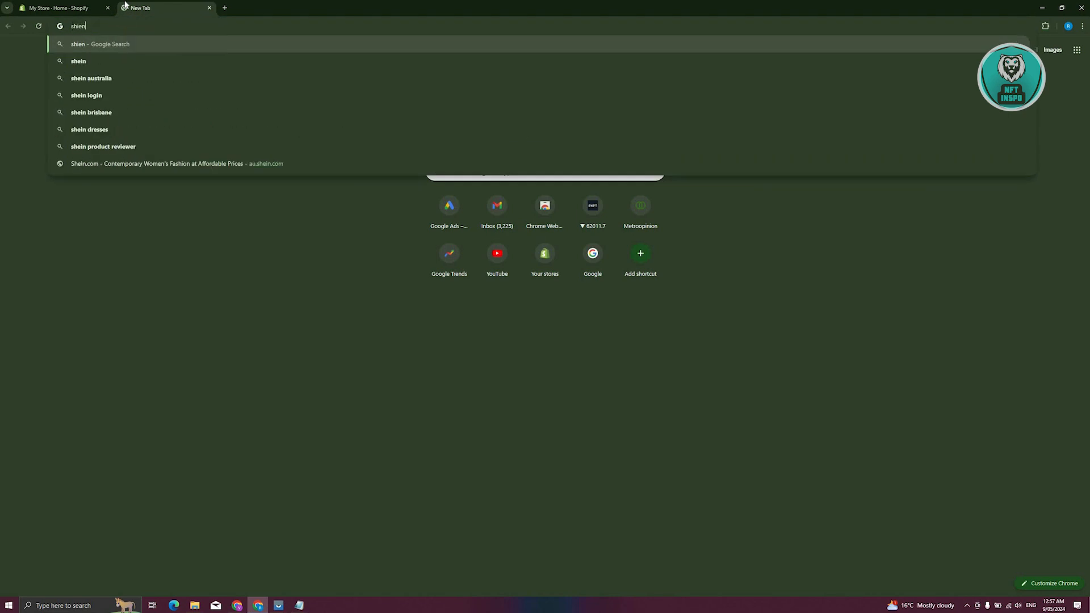
{"action": "key", "text": "Return"}
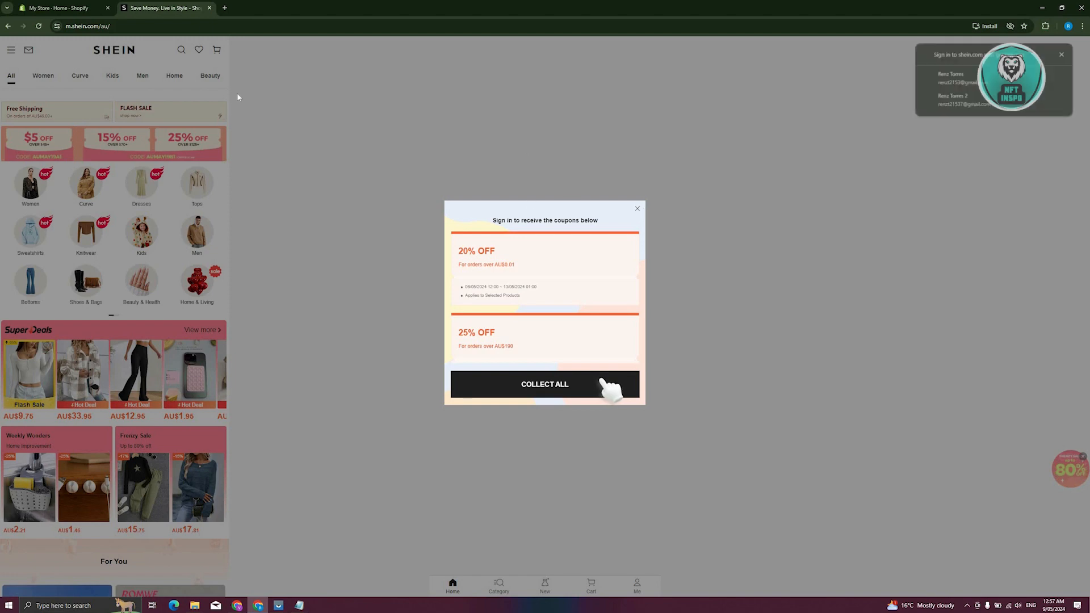
{"action": "left_click", "coordinate": [8, 26]}
{"action": "left_click", "coordinate": [11, 27]}
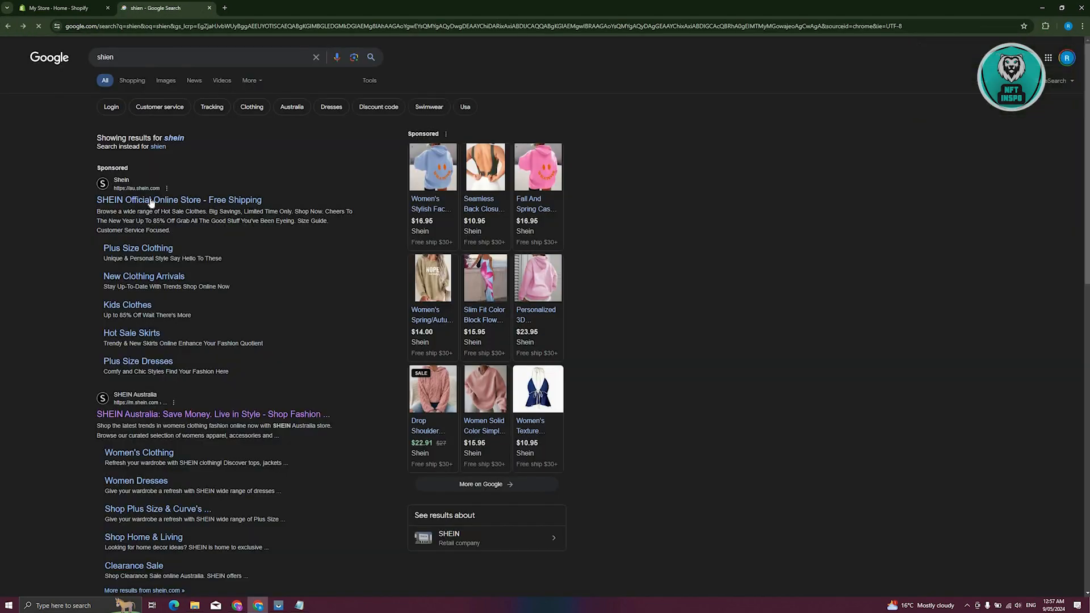
{"action": "left_click", "coordinate": [151, 202]}
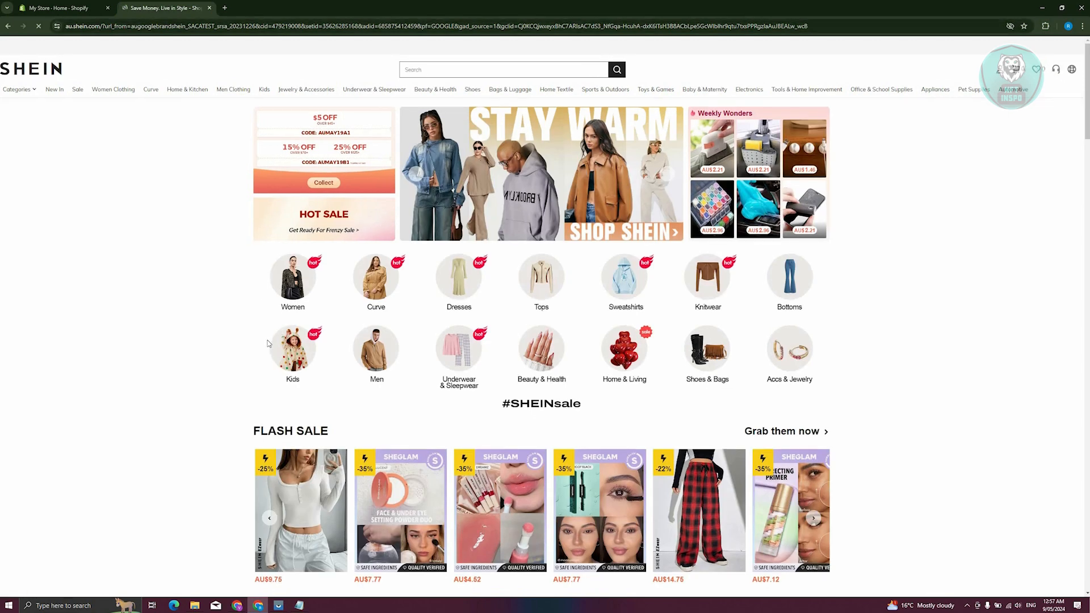
Step: Dismiss the coupon and notification pop-ups and open the plastic window cleaning brush from SHEIN's Weekly Wonders
{"action": "scroll", "coordinate": [268, 343], "scroll_direction": "down", "scroll_amount": 7}
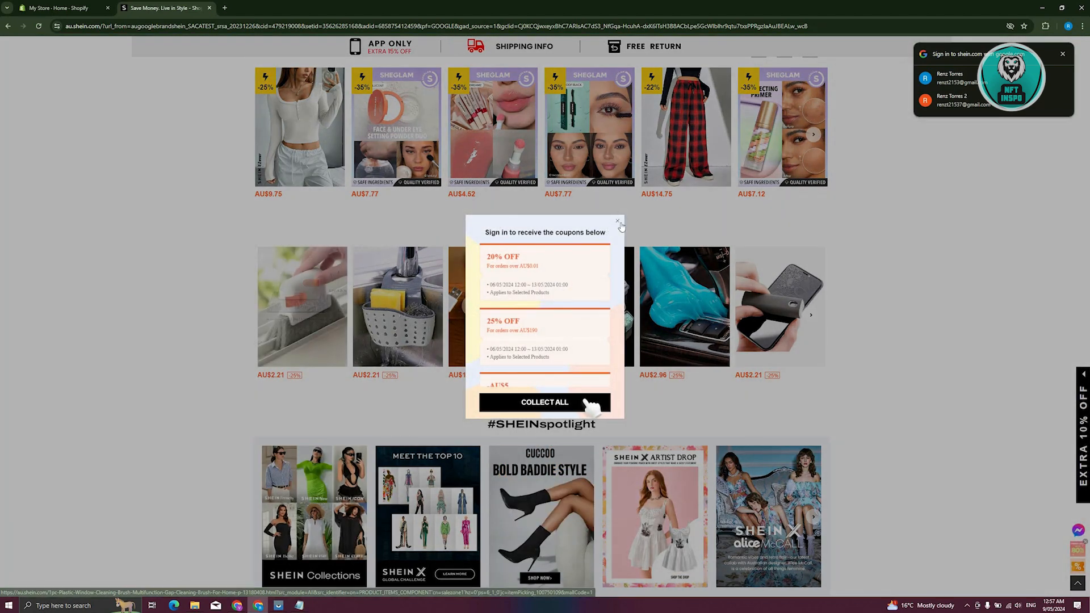
{"action": "left_click", "coordinate": [802, 311]}
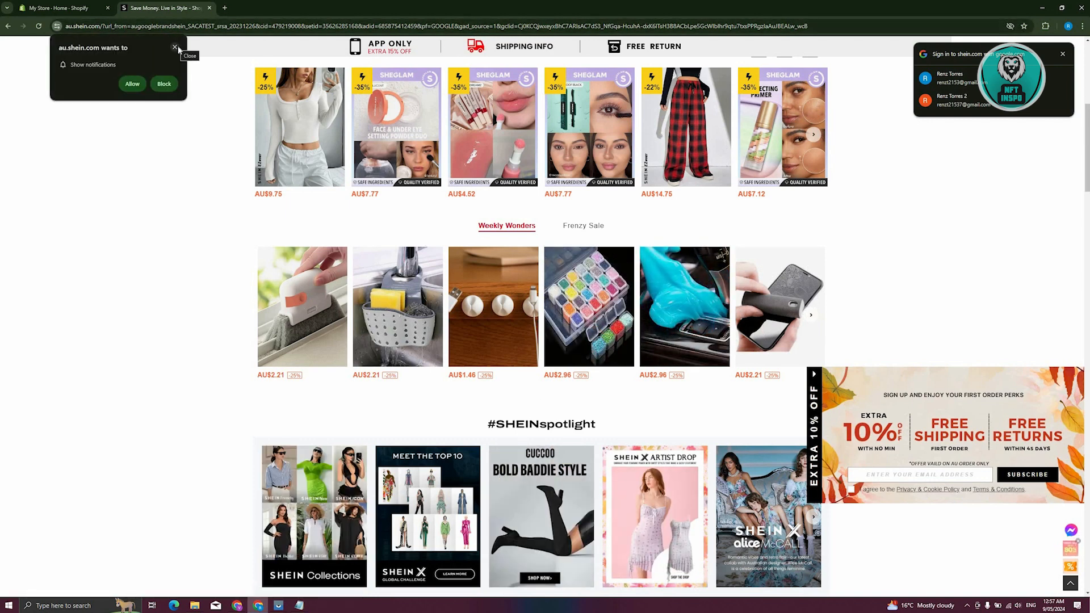
{"action": "left_click", "coordinate": [176, 48]}
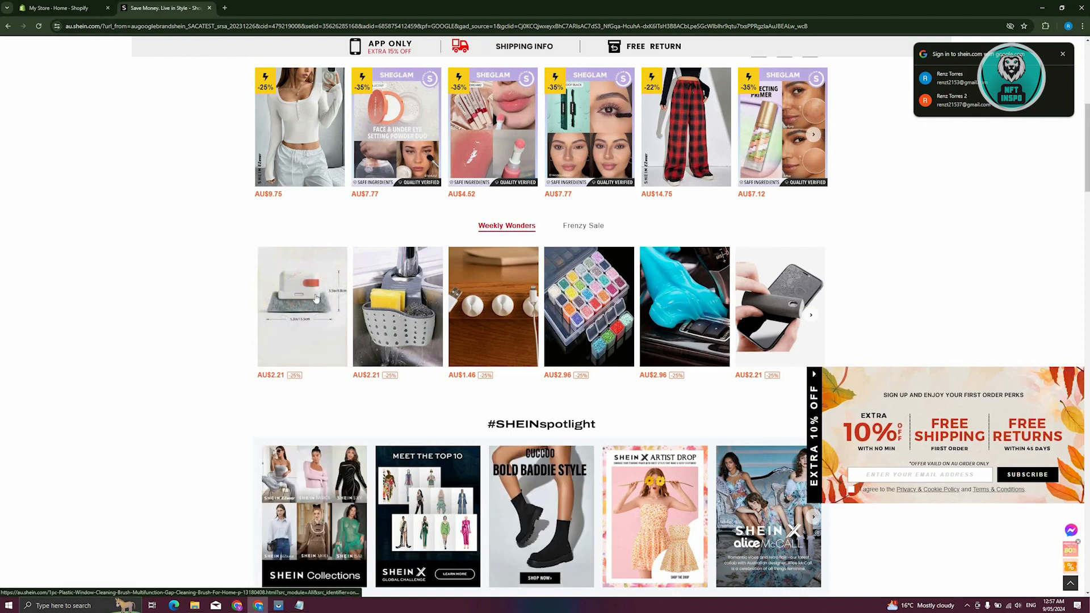
{"action": "left_click", "coordinate": [310, 304]}
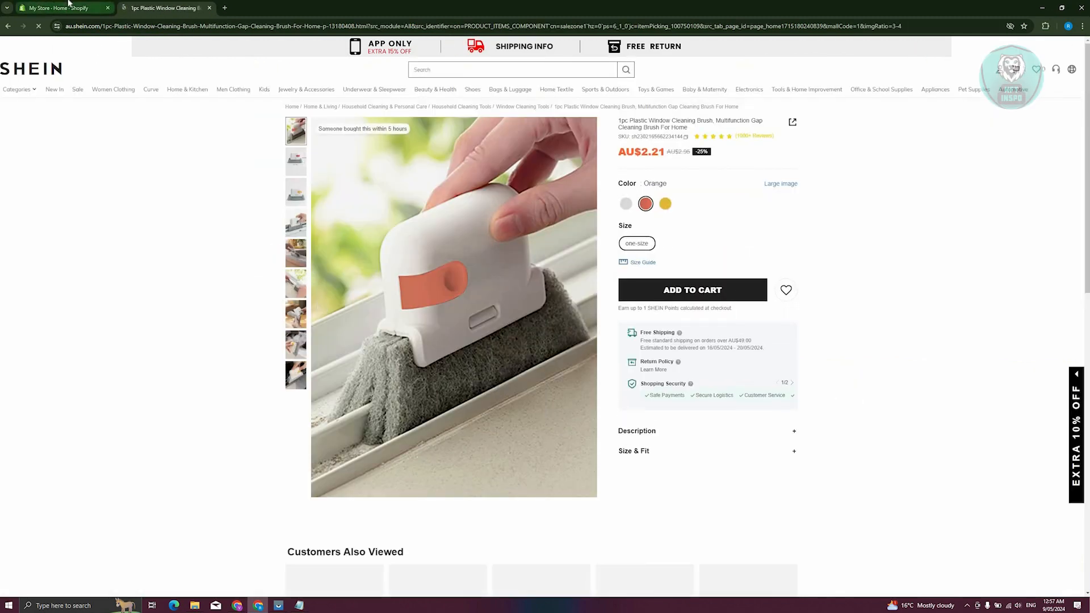
Step: Return to the Shopify admin and open the Shopify App Store from the Apps and sales channels settings
{"action": "left_click", "coordinate": [69, 5]}
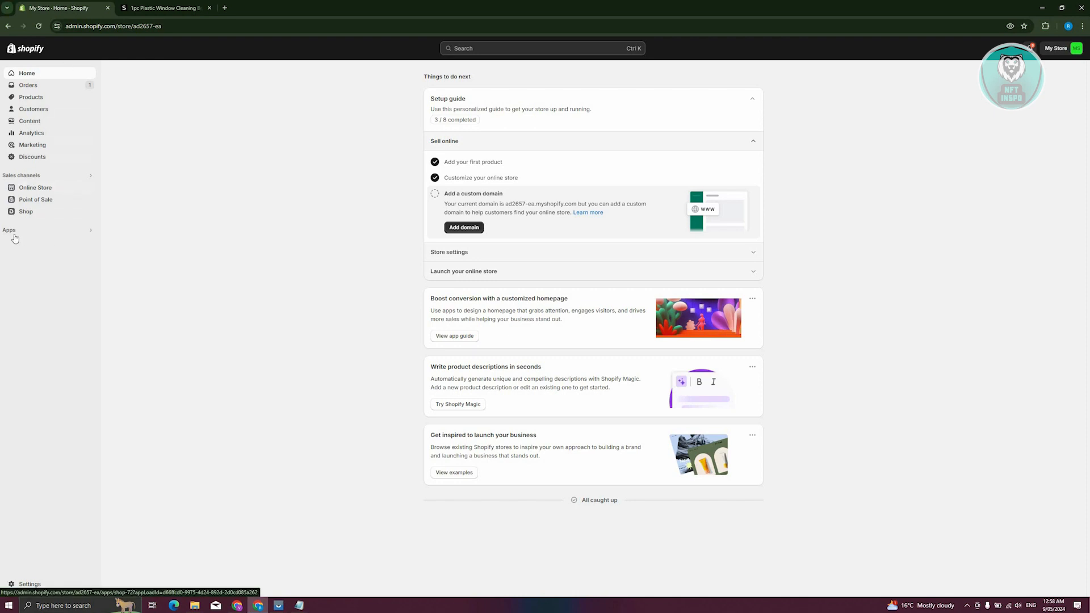
{"action": "left_click", "coordinate": [34, 584]}
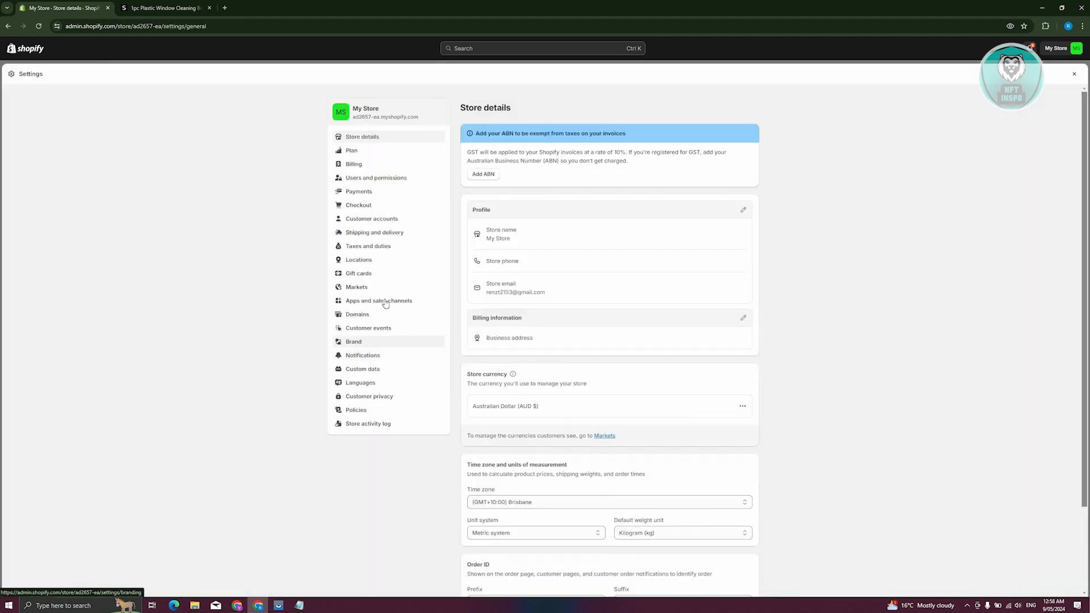
{"action": "left_click", "coordinate": [384, 302]}
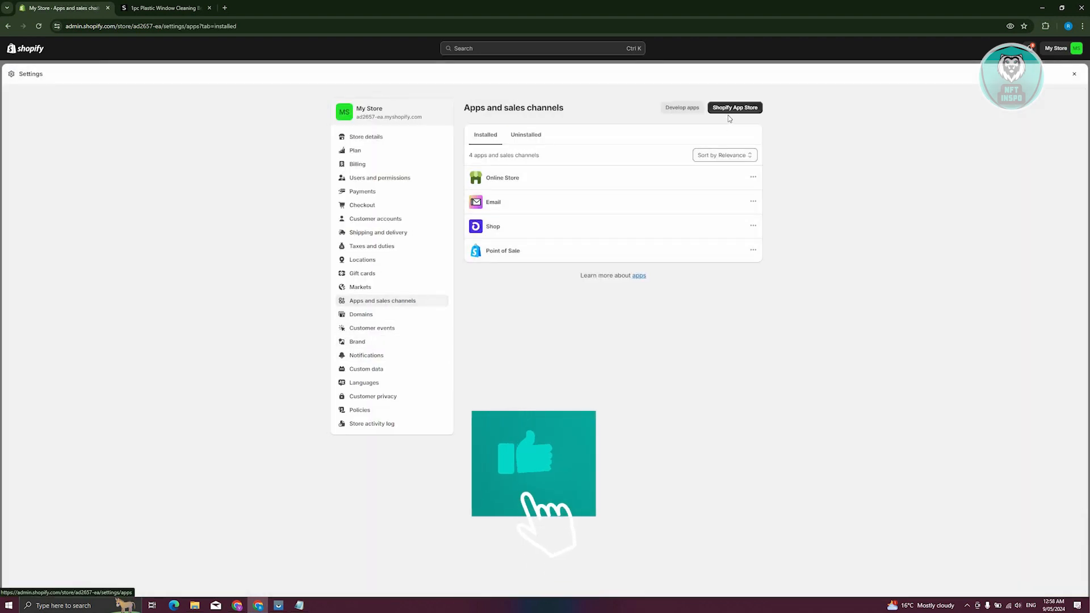
{"action": "left_click", "coordinate": [735, 108]}
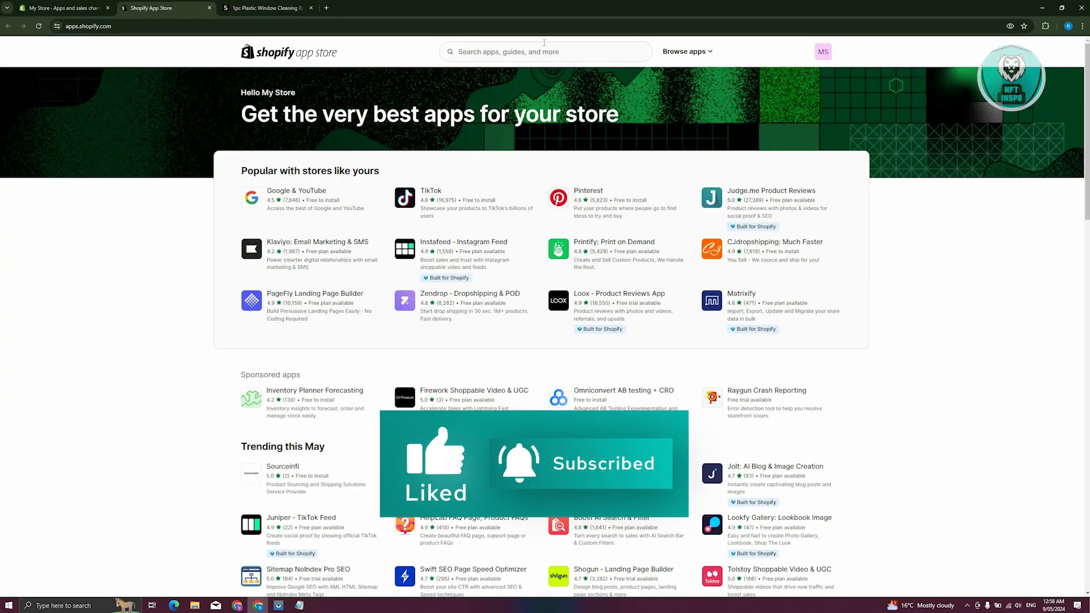
Step: Search the Shopify App Store for "dropshipping"
{"action": "left_click", "coordinate": [544, 42]}
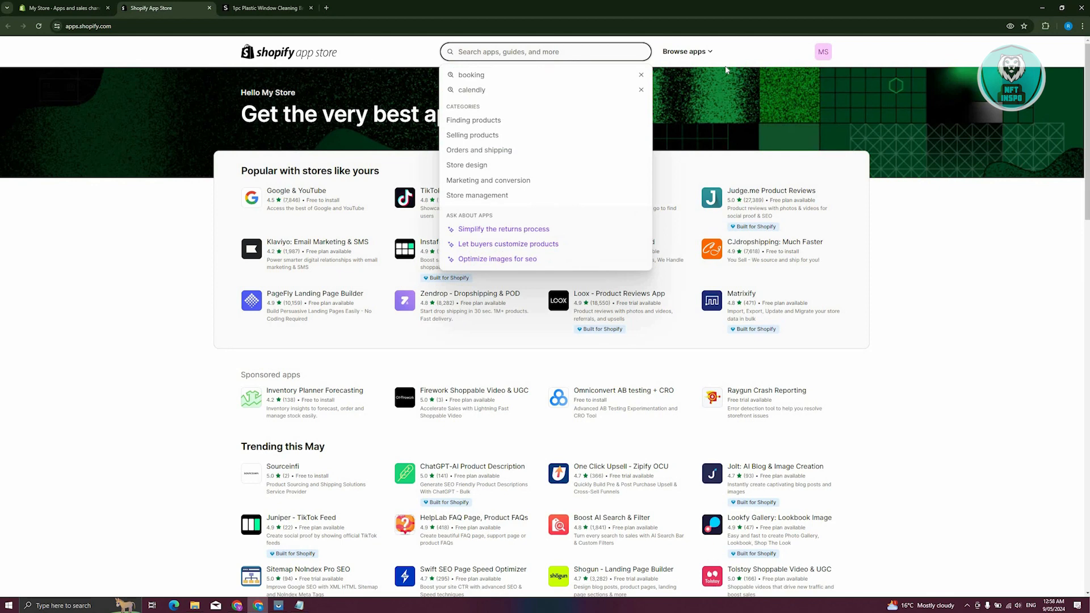
{"action": "type", "text": "dropshippin"}
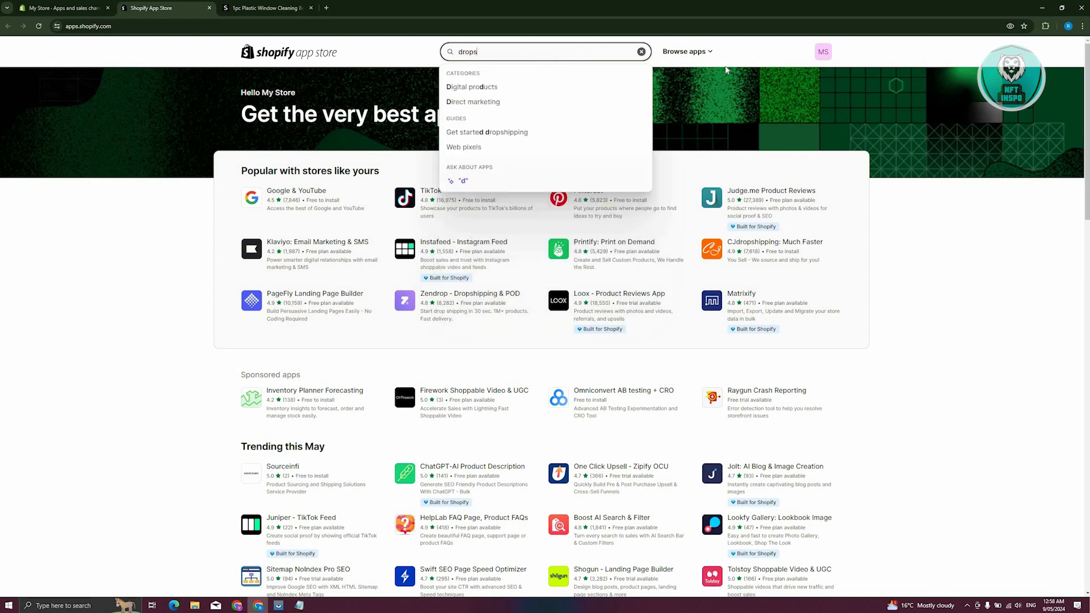
{"action": "type", "text": "g"}
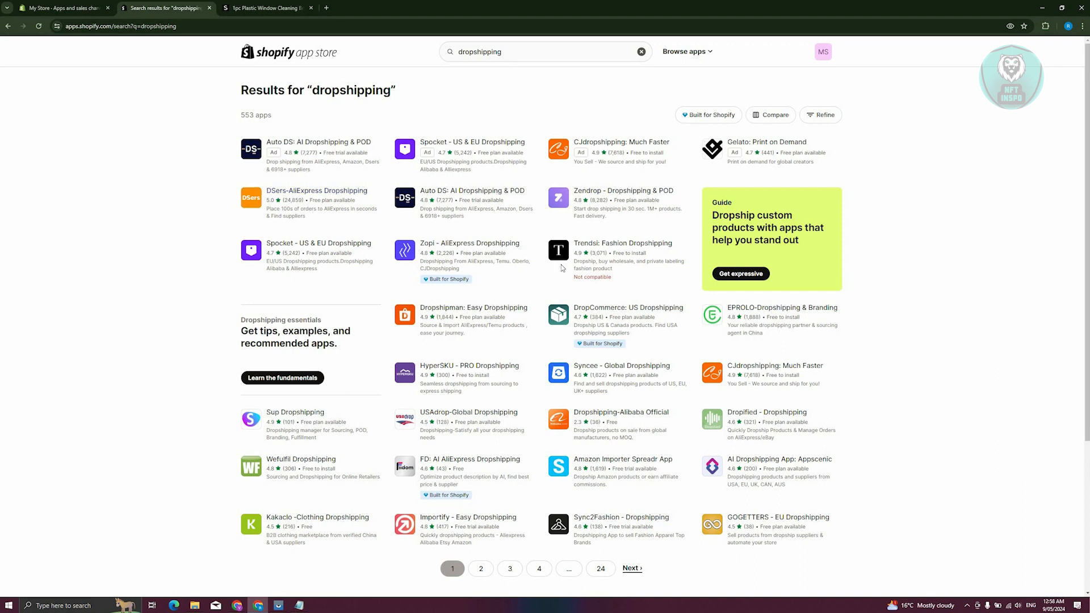
Step: Install the CJdropshipping: Much Faster app on the Shopify store
{"action": "left_click", "coordinate": [635, 148]}
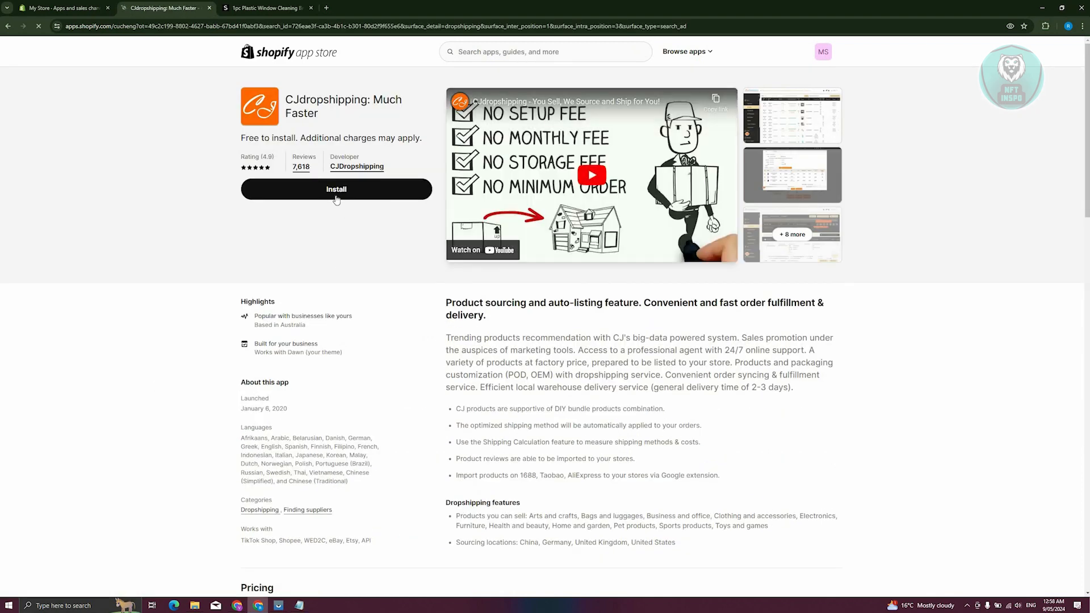
{"action": "left_click", "coordinate": [335, 195]}
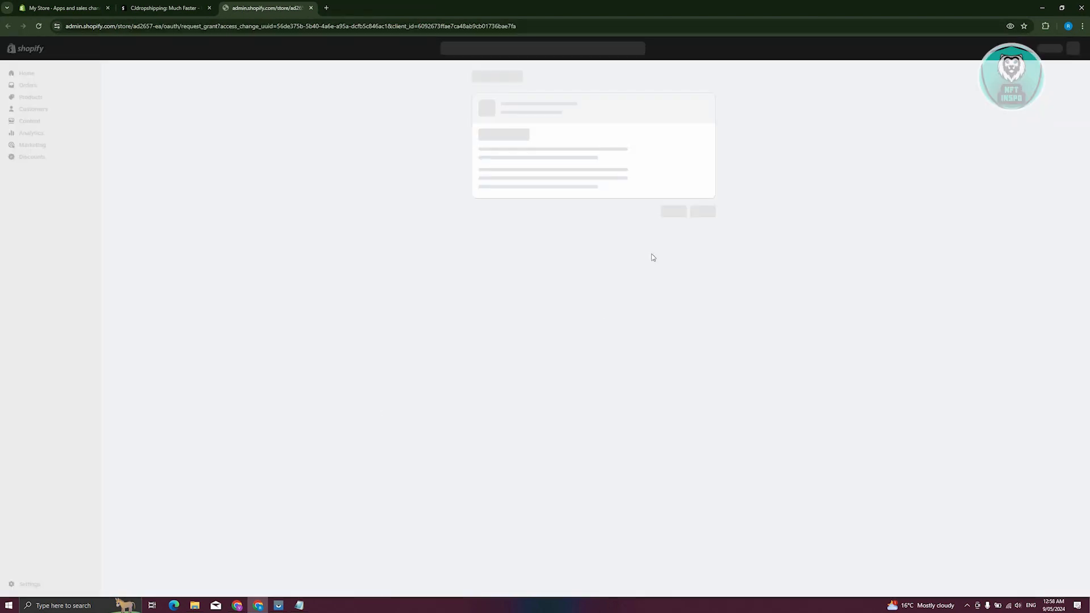
{"action": "left_click", "coordinate": [703, 235]}
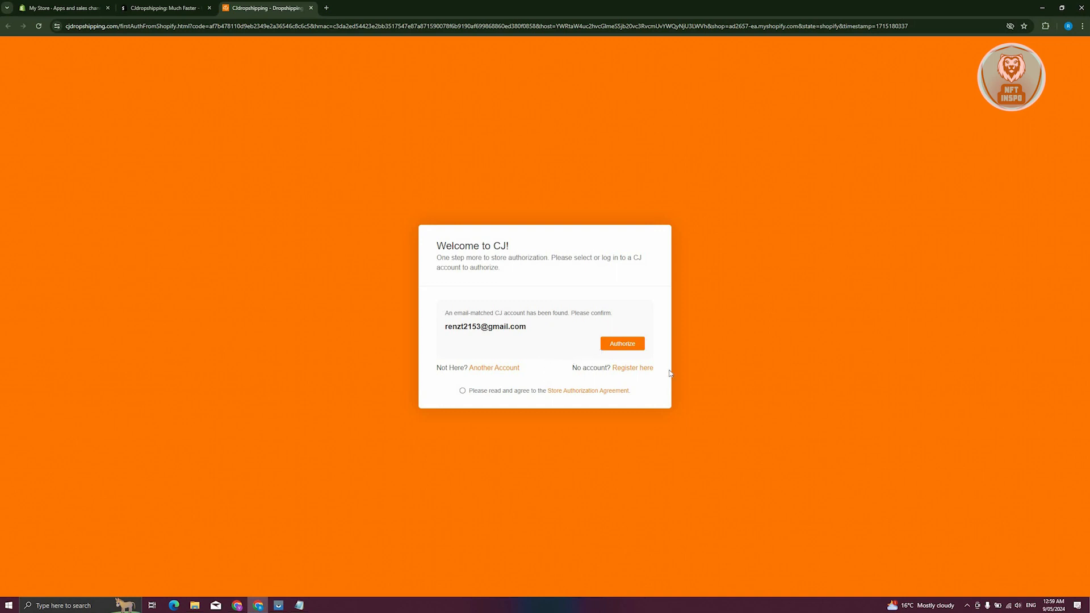
Step: Authorize the store for the matched CJ account, agree to the authorization agreement and sign in with the Google account
{"action": "left_click", "coordinate": [629, 348]}
{"action": "left_click", "coordinate": [546, 338]}
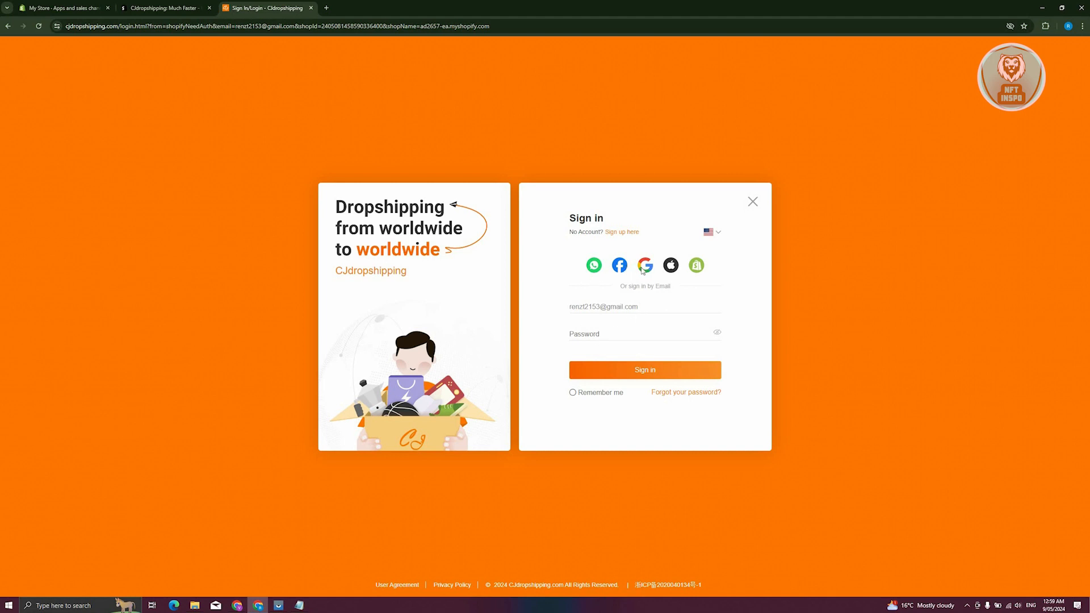
{"action": "left_click", "coordinate": [643, 271]}
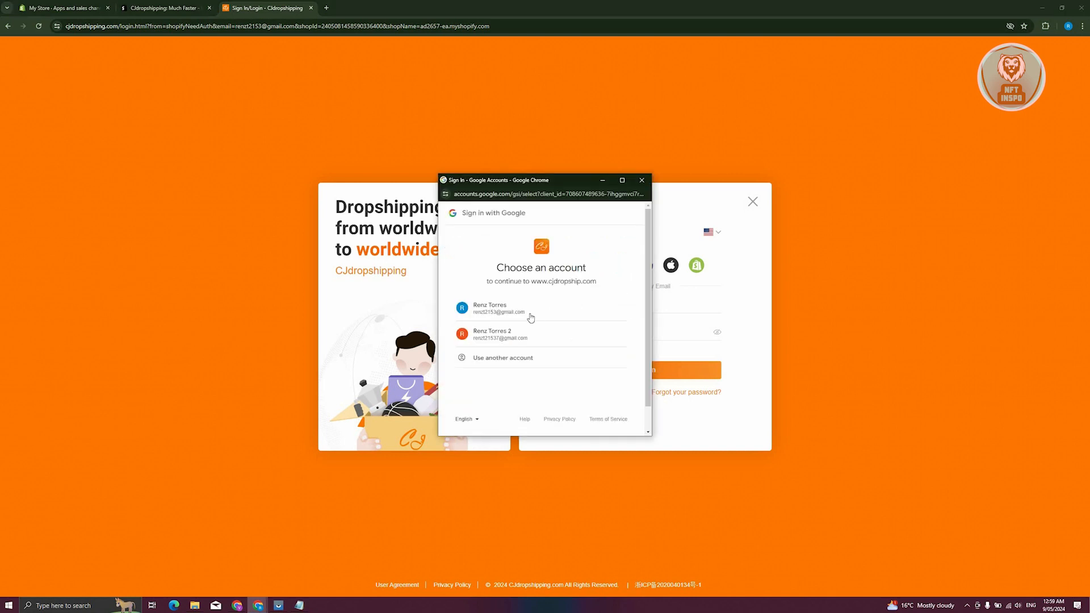
{"action": "left_click", "coordinate": [531, 313]}
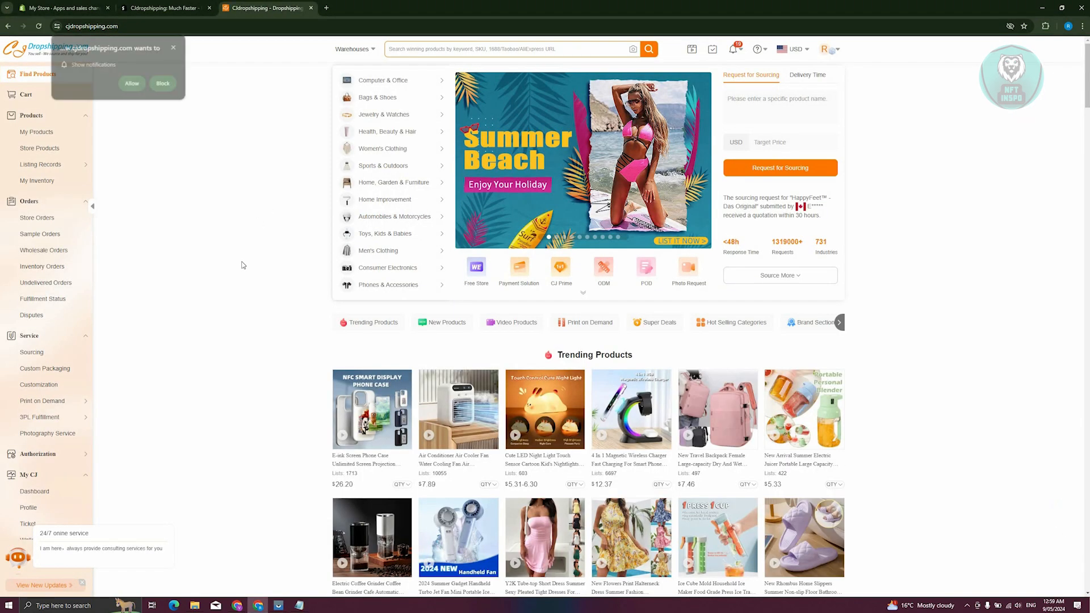
Step: Dismiss the notification request and open the Shopify store authorization list in CJdropshipping
{"action": "left_click", "coordinate": [175, 50]}
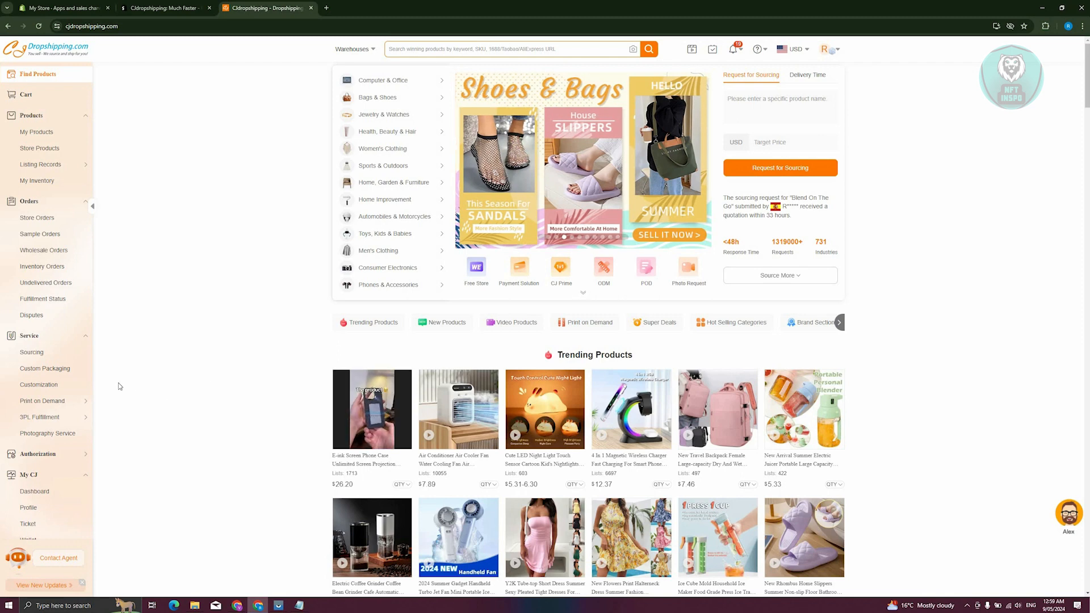
{"action": "scroll", "coordinate": [68, 498], "scroll_direction": "down", "scroll_amount": 1}
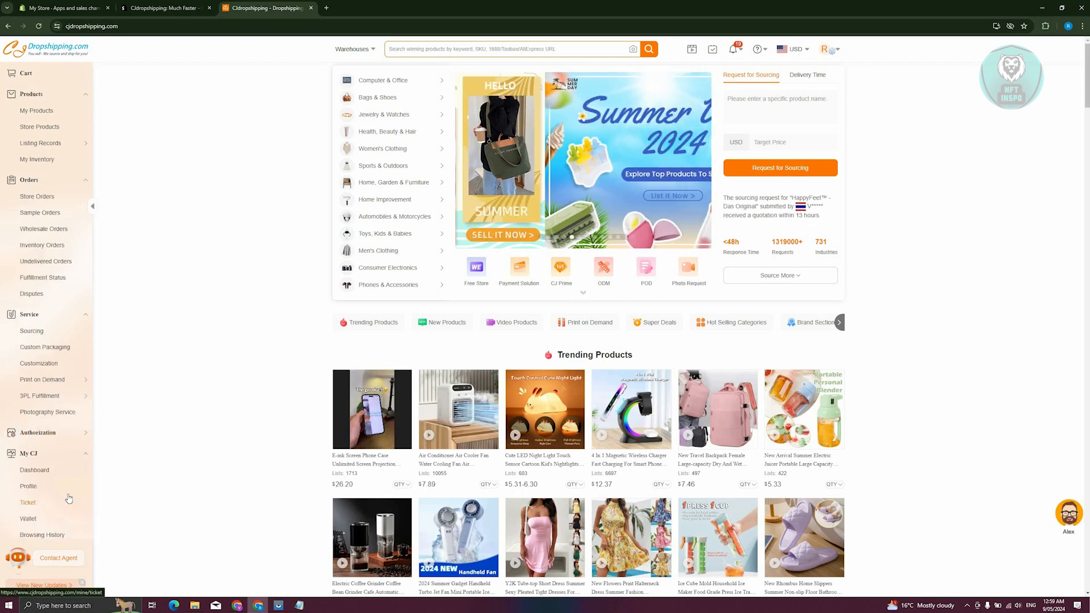
{"action": "scroll", "coordinate": [69, 499], "scroll_direction": "up", "scroll_amount": 1}
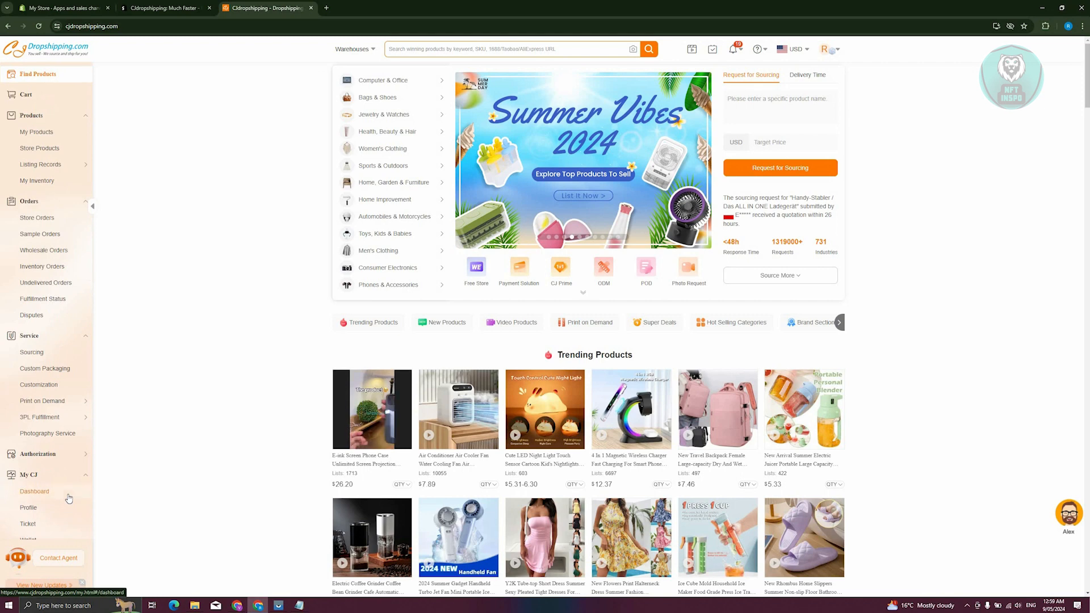
{"action": "scroll", "coordinate": [34, 491], "scroll_direction": "down", "scroll_amount": 1}
{"action": "scroll", "coordinate": [78, 444], "scroll_direction": "down", "scroll_amount": 4}
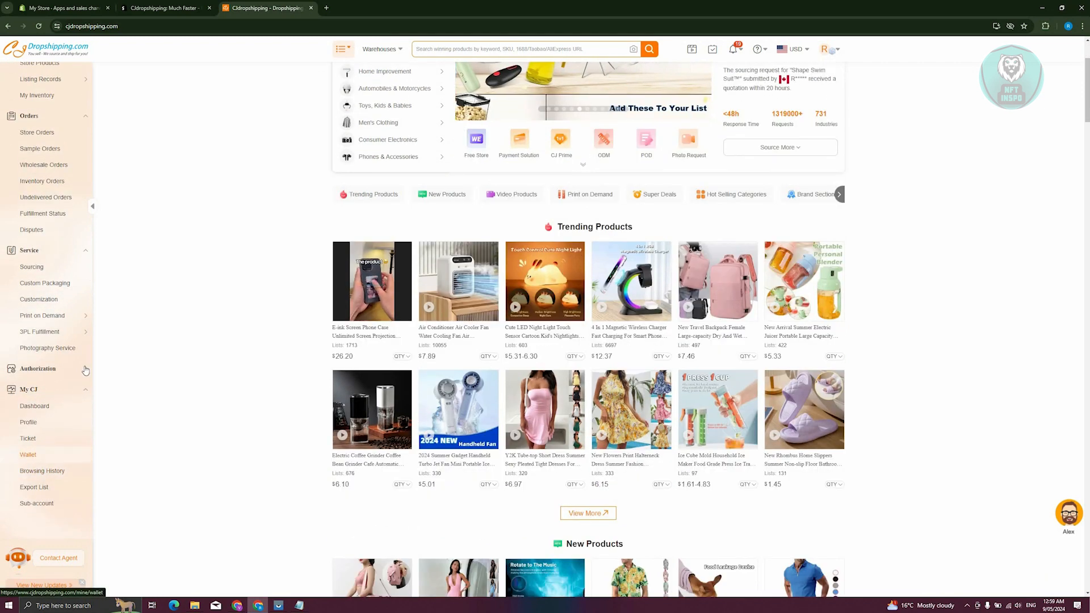
{"action": "mouse_move", "coordinate": [83, 363]}
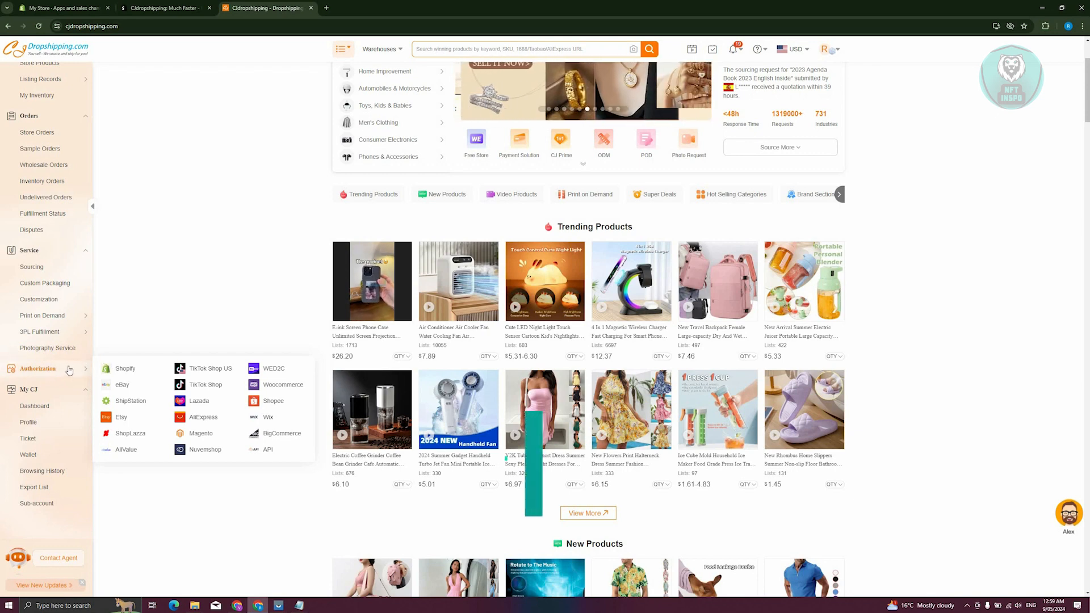
{"action": "left_click", "coordinate": [125, 368]}
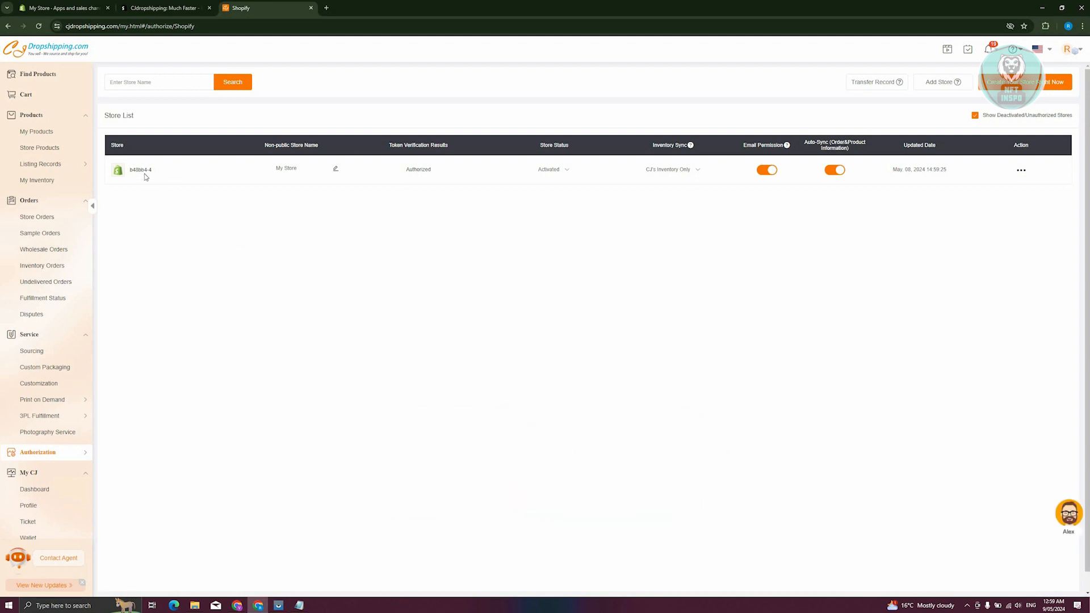
Step: Check the account's active stores in Shopify against the store listed in CJdropshipping
{"action": "left_click", "coordinate": [68, 9]}
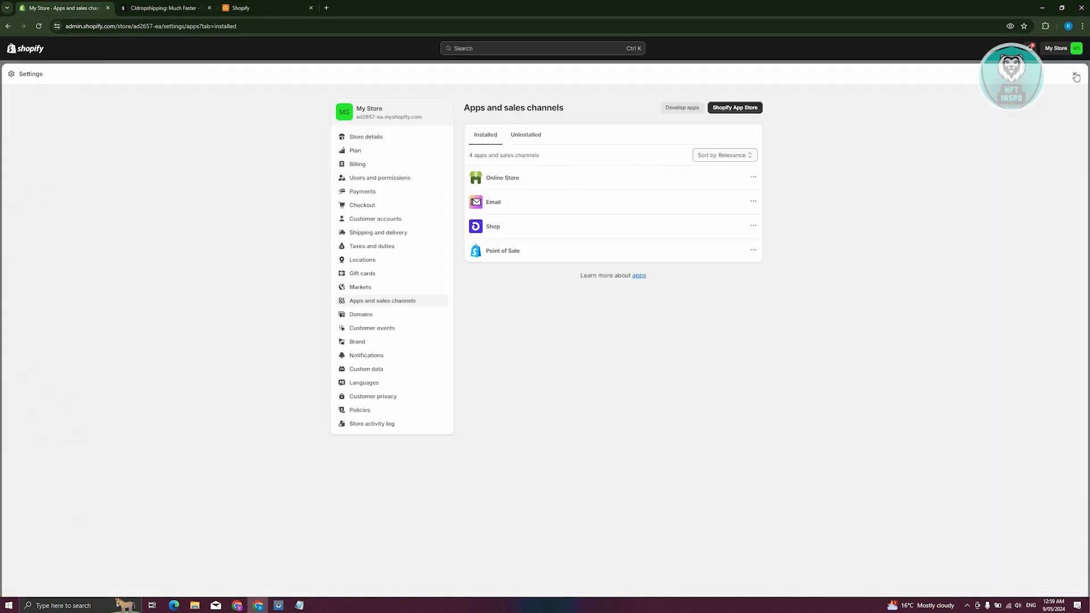
{"action": "left_click", "coordinate": [1063, 50]}
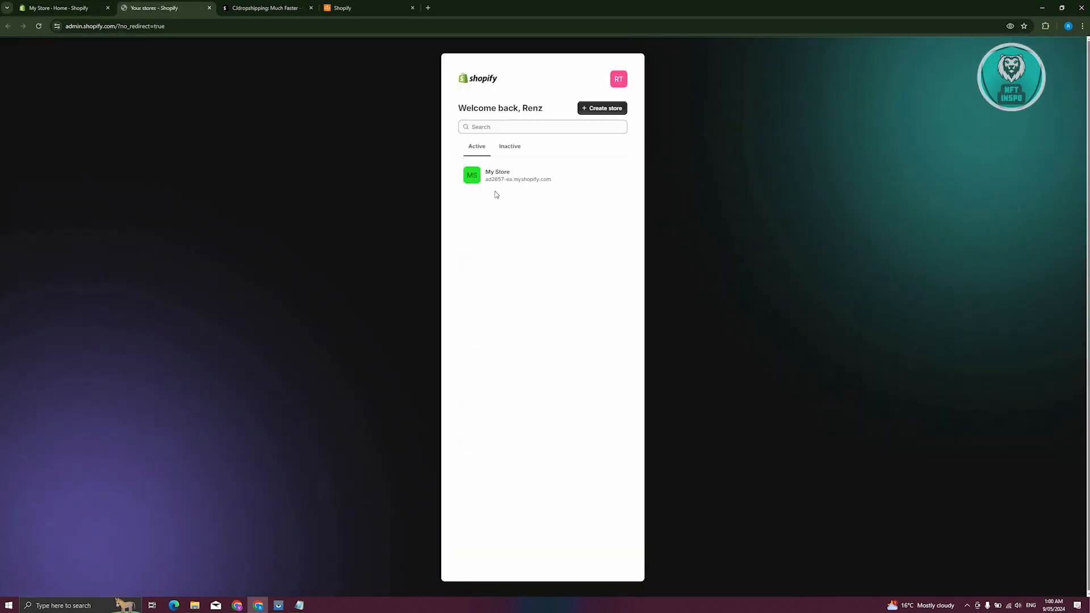
{"action": "left_click", "coordinate": [358, 3]}
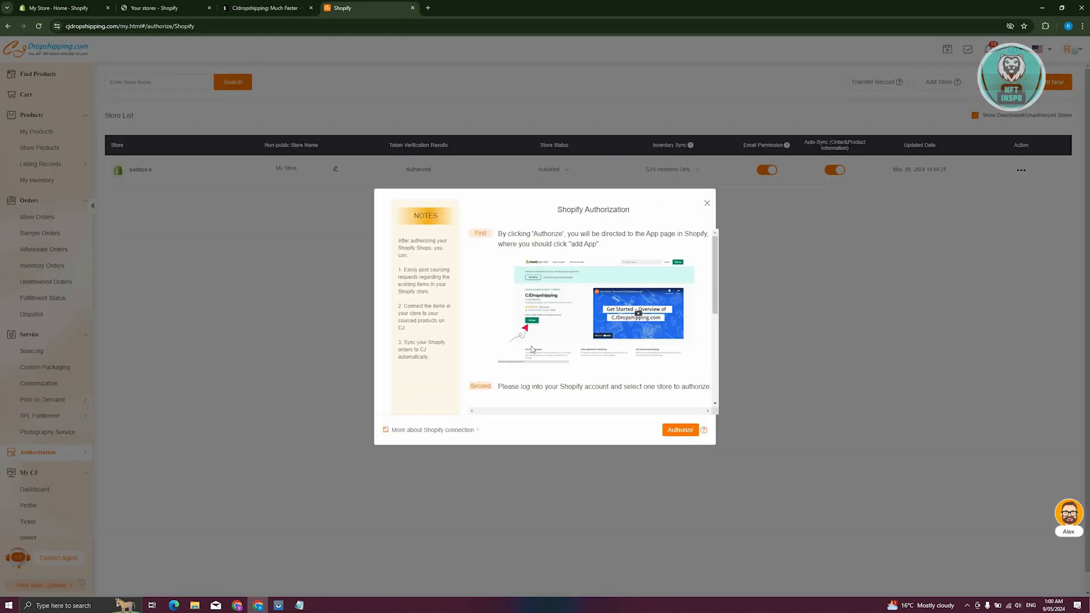
Step: Authorize the other Shopify store for the existing CJ account through the CJdropshipping app and accept the Store Authorization Agreement
{"action": "scroll", "coordinate": [532, 349], "scroll_direction": "down", "scroll_amount": 5}
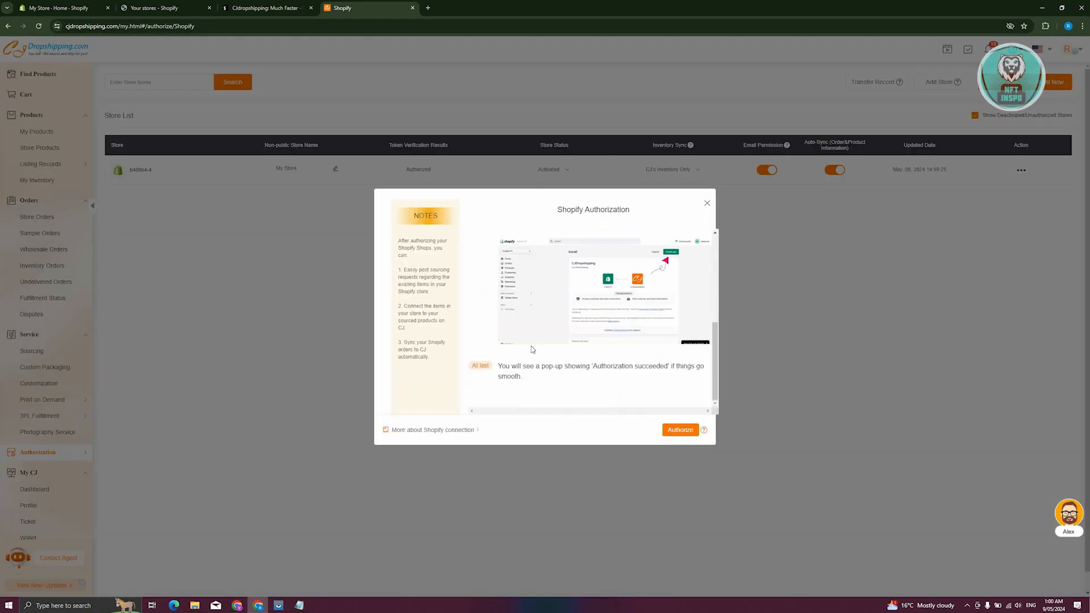
{"action": "left_click", "coordinate": [679, 431]}
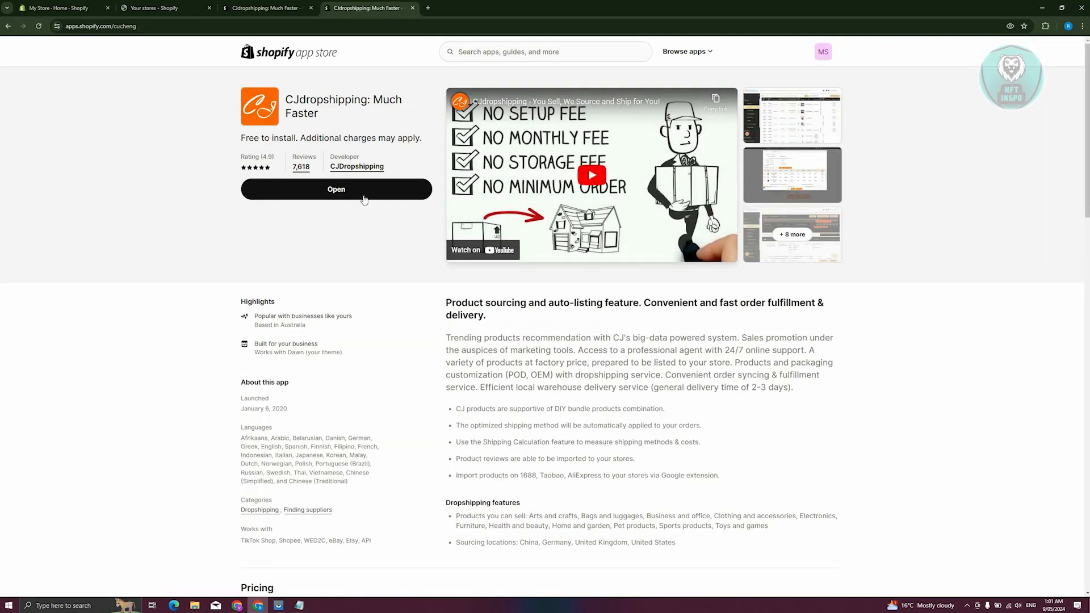
{"action": "left_click", "coordinate": [364, 199]}
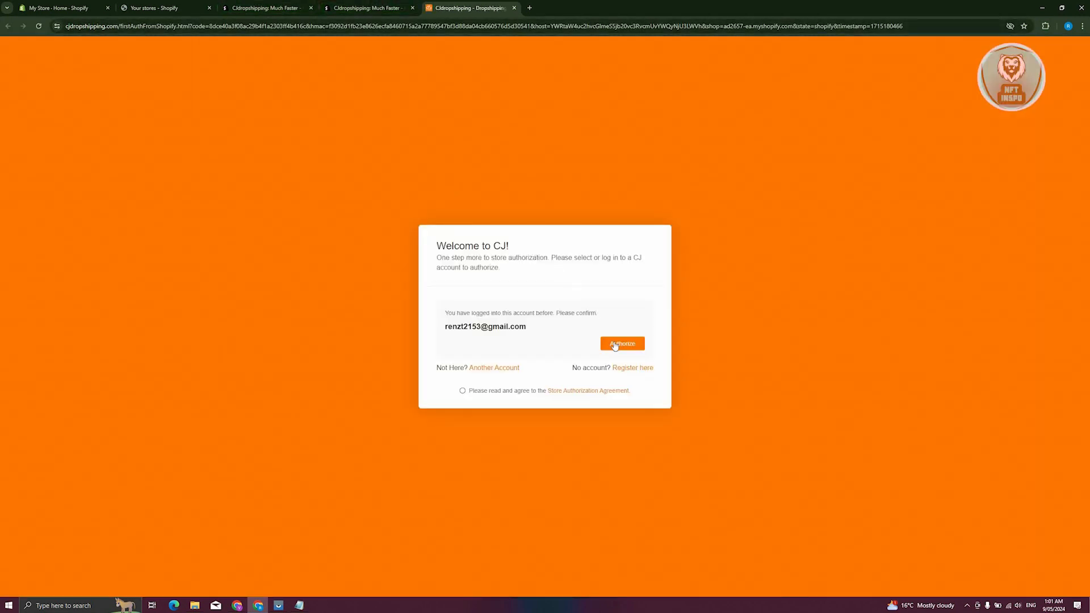
{"action": "left_click", "coordinate": [616, 344]}
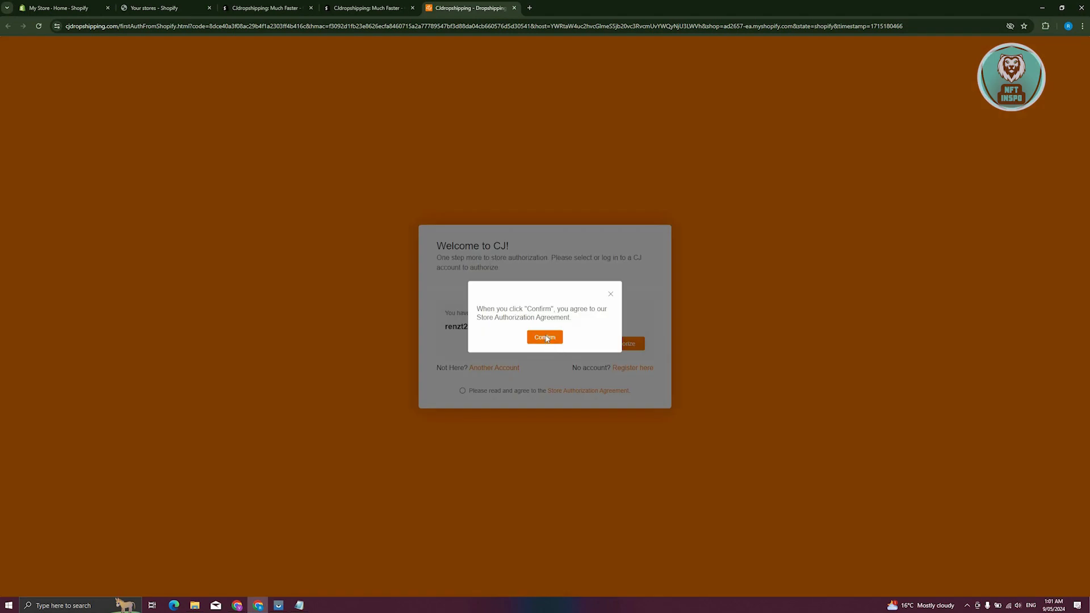
{"action": "left_click", "coordinate": [544, 338]}
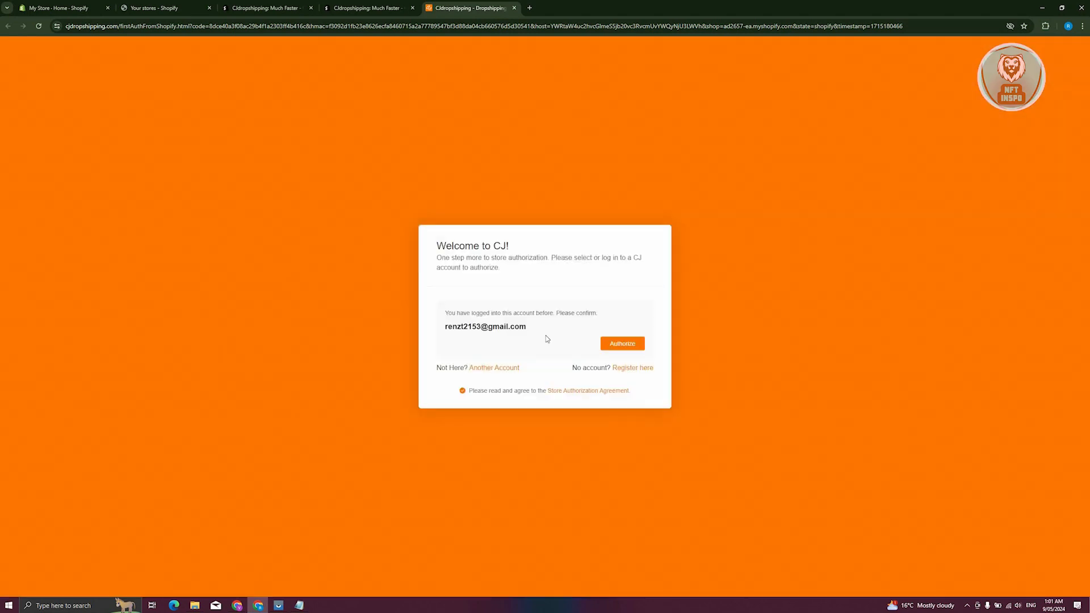
{"action": "left_click", "coordinate": [634, 346]}
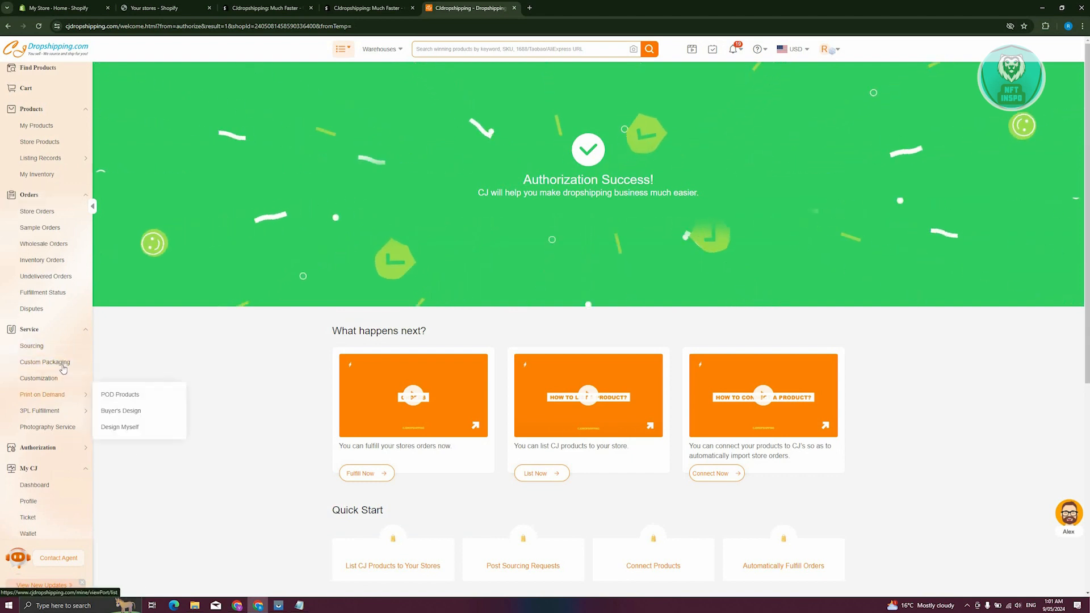
Step: Return to the Shopify authorization list and delete the previously connected store, keeping the newly authorized one
{"action": "scroll", "coordinate": [85, 375], "scroll_direction": "down", "scroll_amount": 2}
{"action": "left_click", "coordinate": [117, 369]}
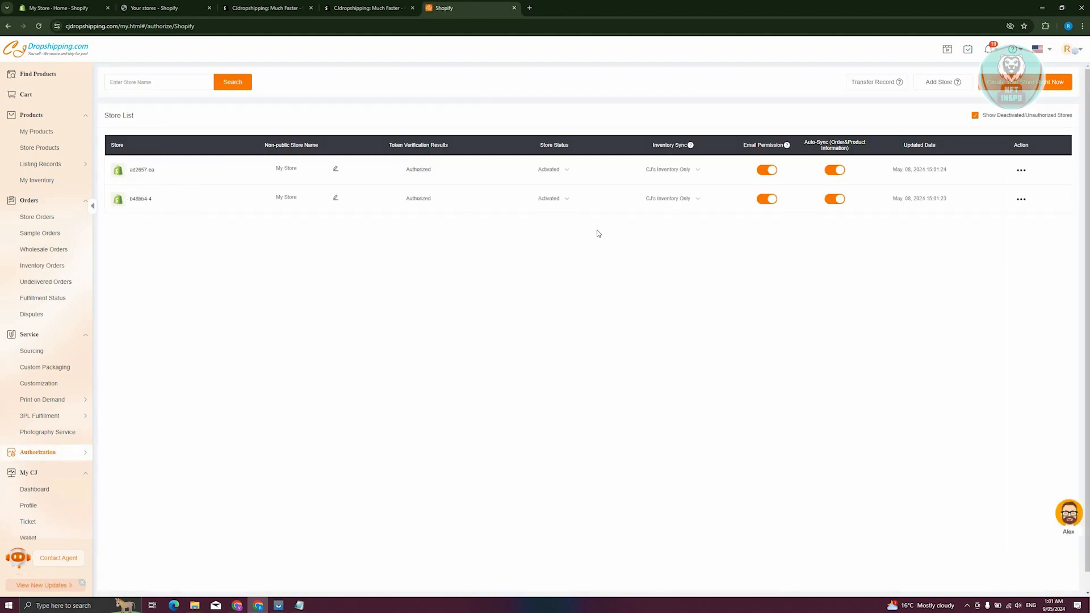
{"action": "left_click", "coordinate": [1021, 200]}
{"action": "left_click", "coordinate": [1020, 266]}
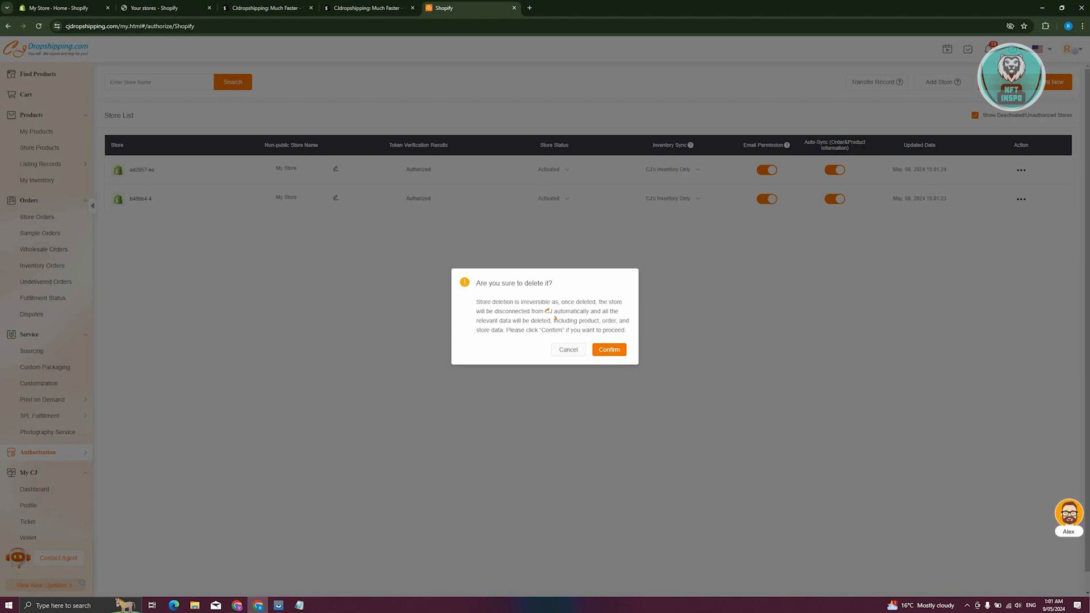
{"action": "left_click", "coordinate": [609, 349]}
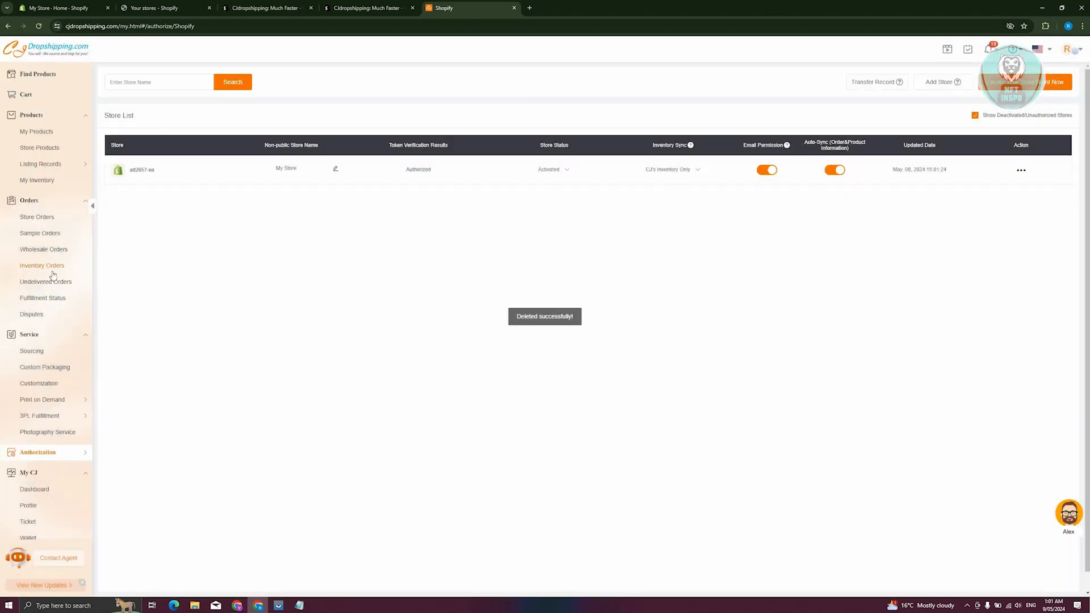
Step: Review the connected store products and the saved products in CJdropshipping
{"action": "left_click", "coordinate": [47, 118]}
{"action": "left_click", "coordinate": [47, 116]}
{"action": "left_click", "coordinate": [51, 136]}
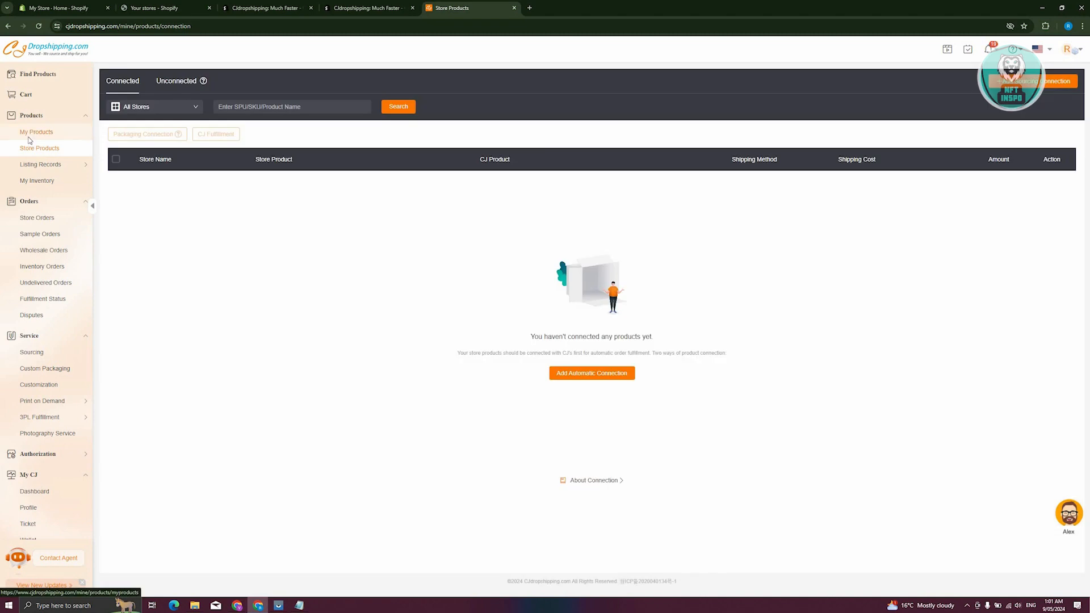
{"action": "left_click", "coordinate": [29, 138]}
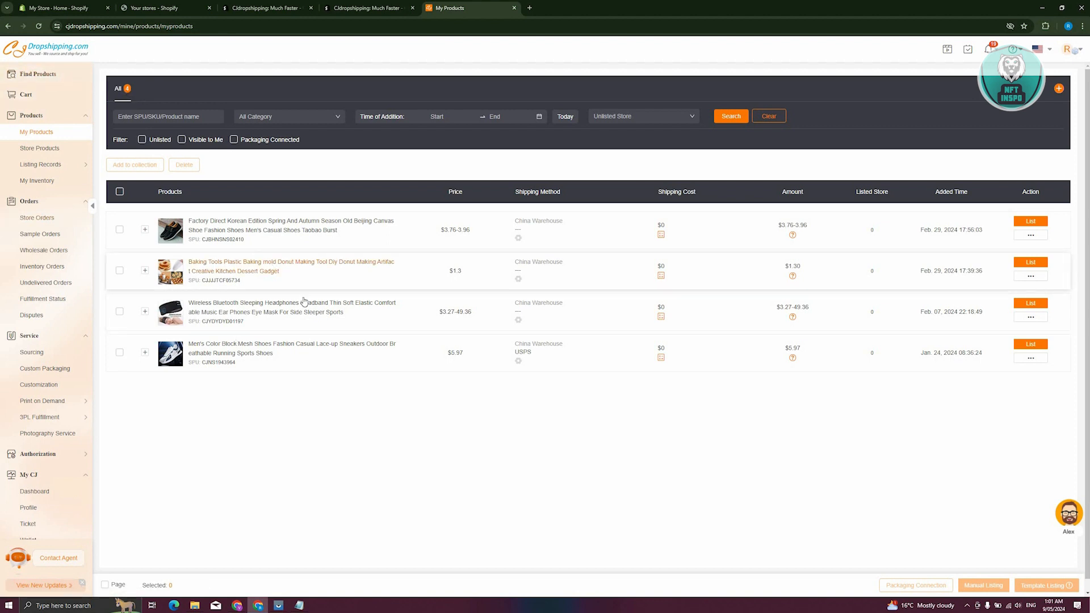
Step: Go to the CJdropshipping product finder and search for "scrubbers"
{"action": "left_click", "coordinate": [57, 78]}
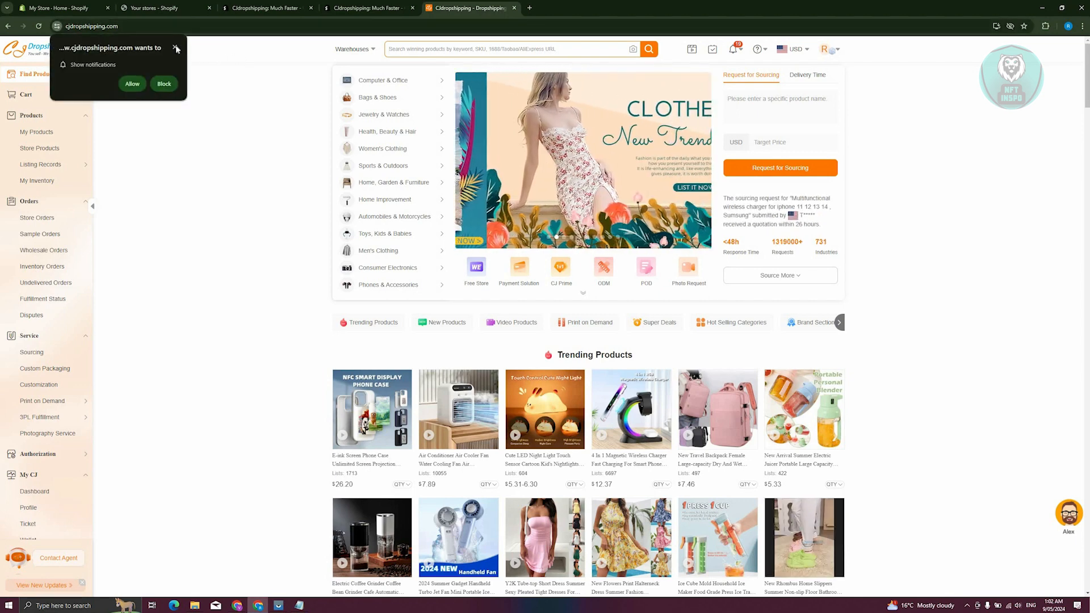
{"action": "left_click", "coordinate": [494, 51]}
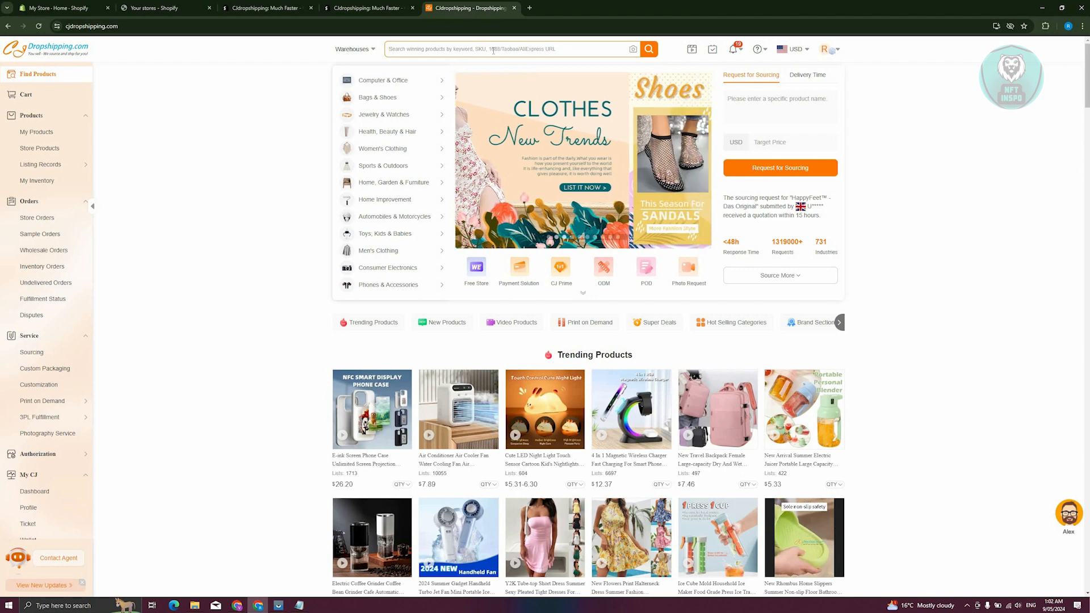
{"action": "type", "text": "scrubbers"}
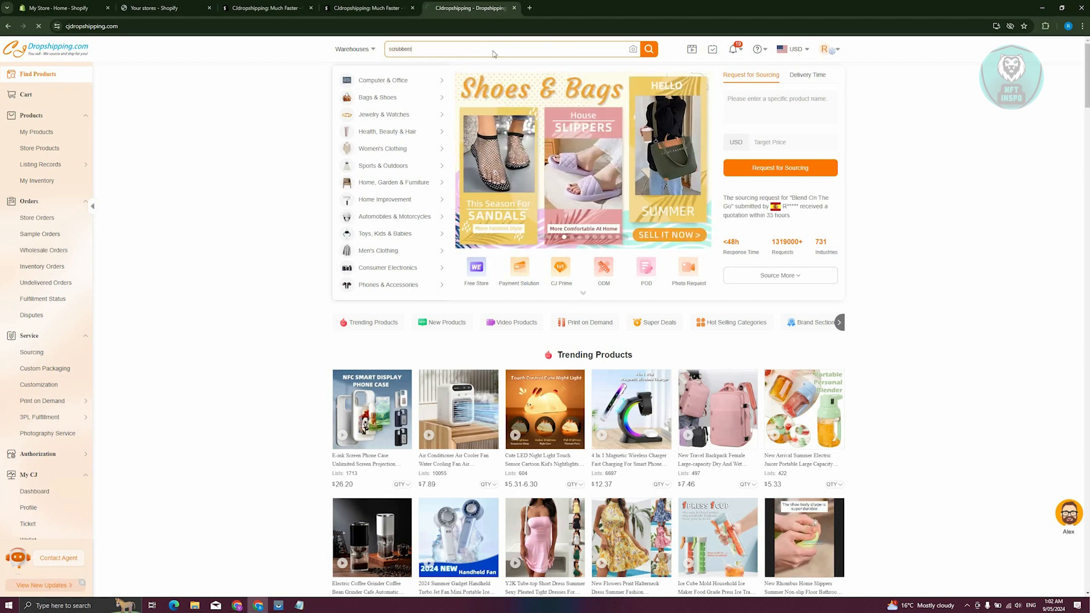
{"action": "key", "text": "Return"}
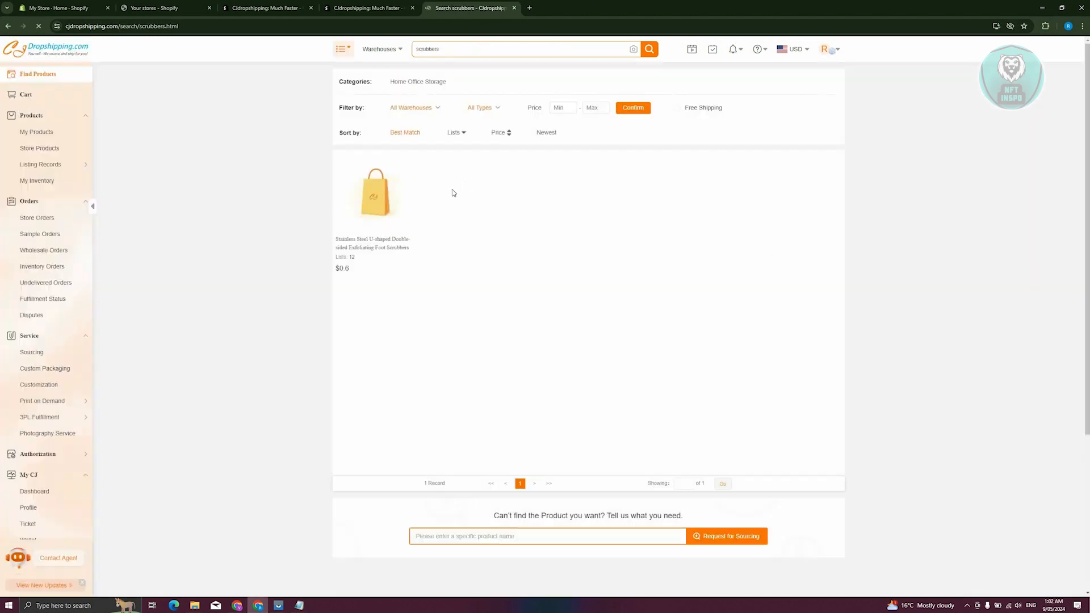
Step: Review the Stainless Steel U-shaped Double-sided Exfoliating Foot Scrubbers and add them to My Products
{"action": "left_click", "coordinate": [395, 210]}
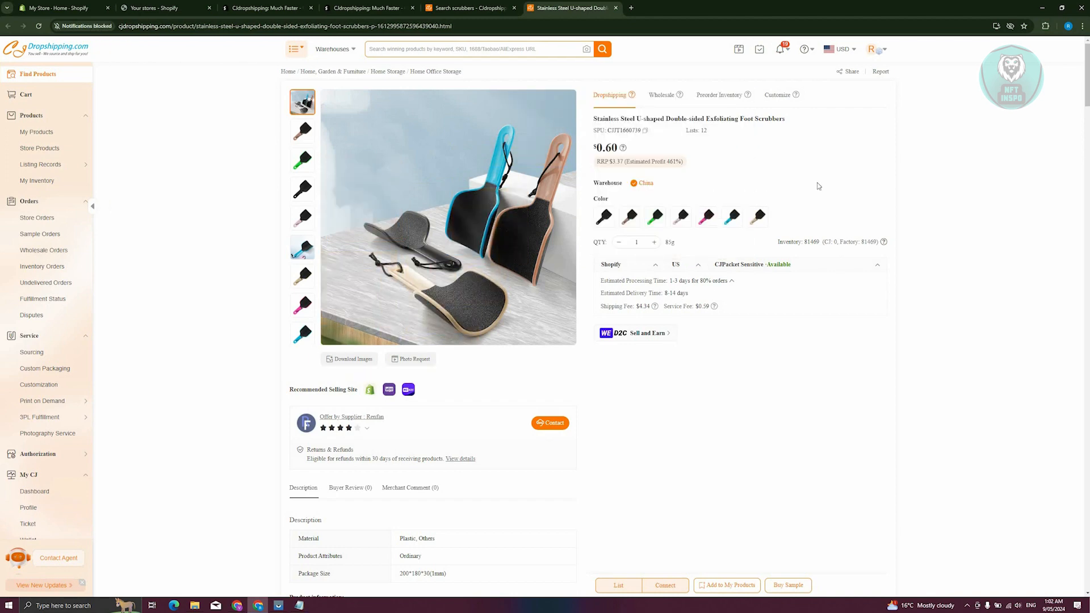
{"action": "scroll", "coordinate": [792, 322], "scroll_direction": "down", "scroll_amount": 9}
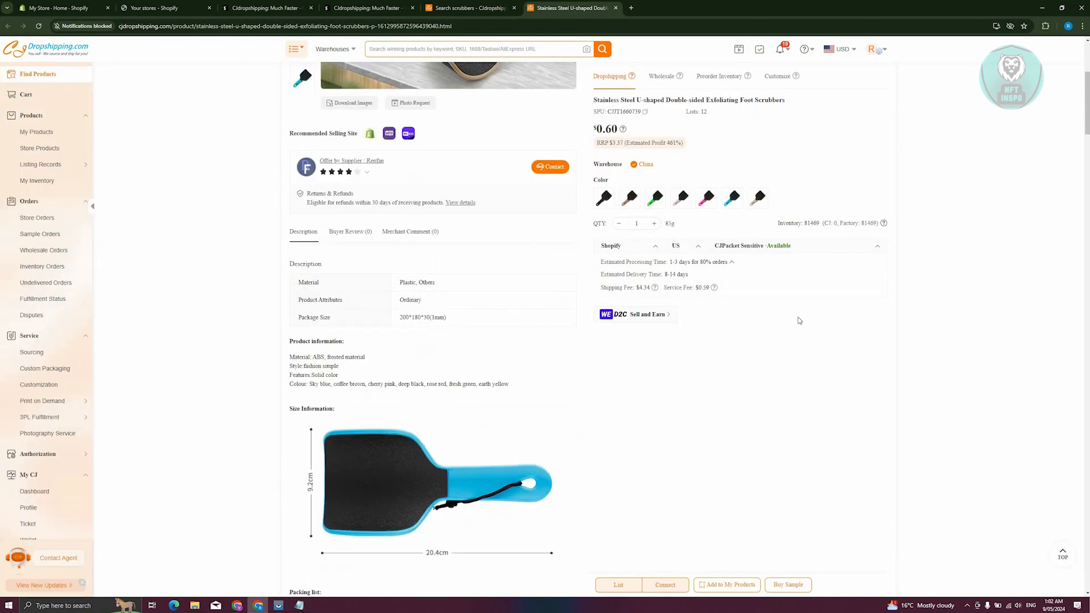
{"action": "scroll", "coordinate": [790, 315], "scroll_direction": "up", "scroll_amount": 5}
{"action": "scroll", "coordinate": [790, 315], "scroll_direction": "up", "scroll_amount": 4}
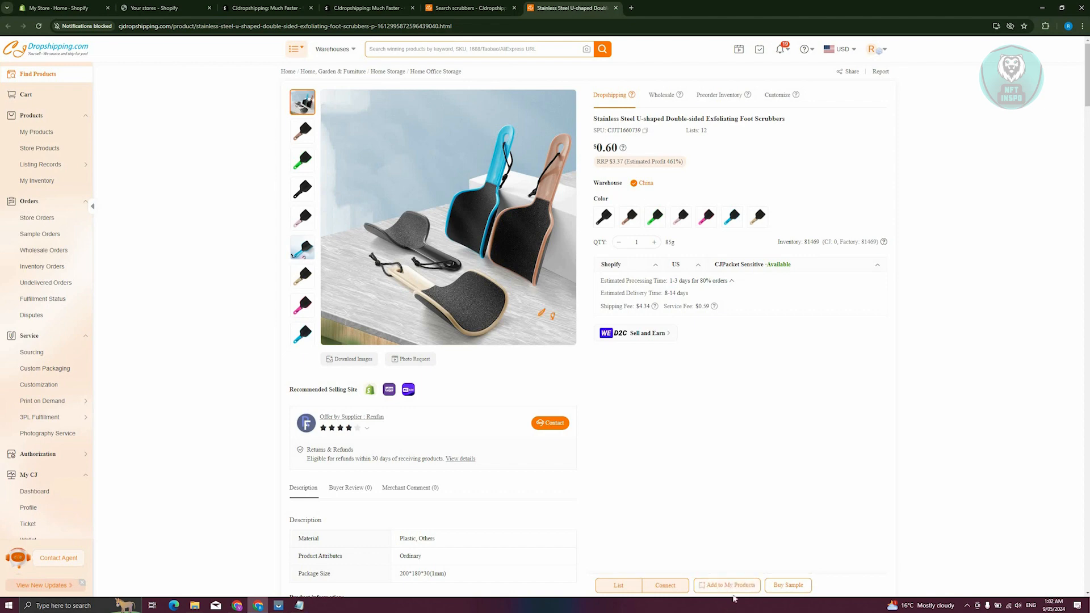
{"action": "left_click", "coordinate": [730, 587]}
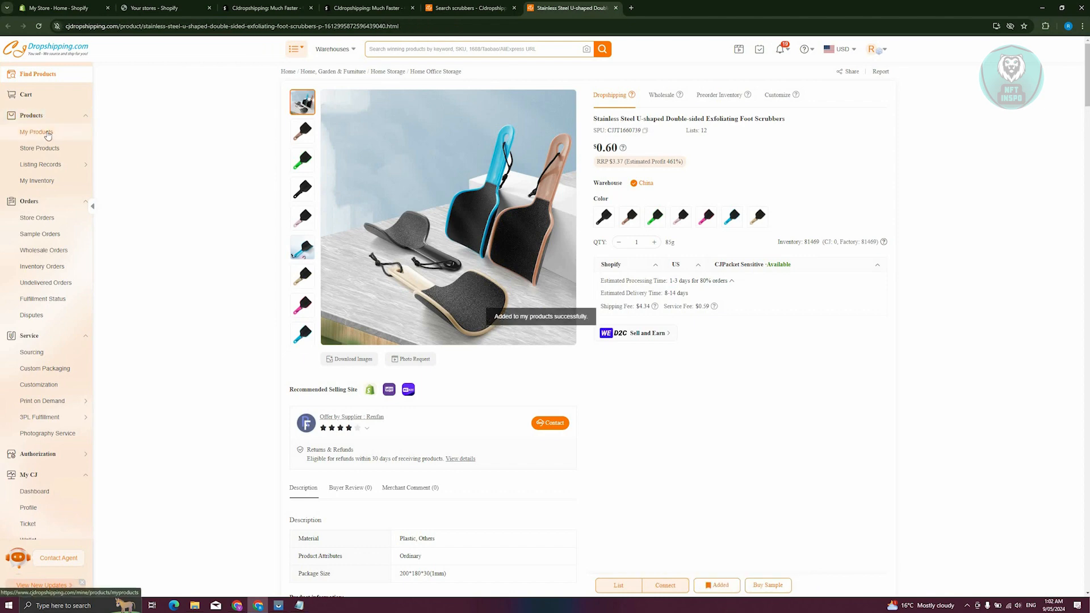
Step: Select the foot scrubbers in My Products and start listing them
{"action": "left_click", "coordinate": [48, 134]}
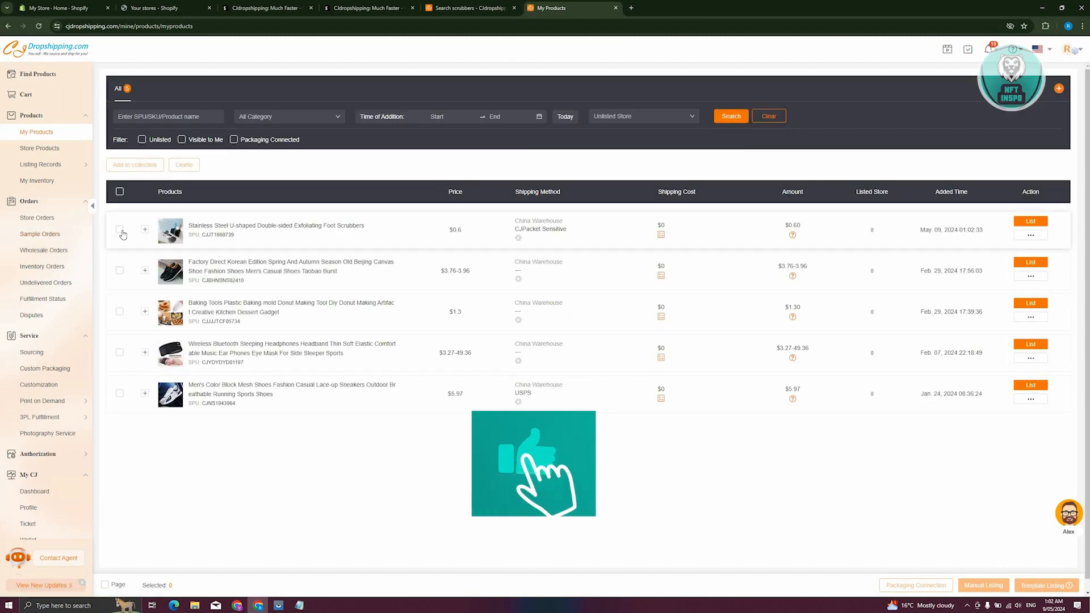
{"action": "left_click", "coordinate": [120, 230]}
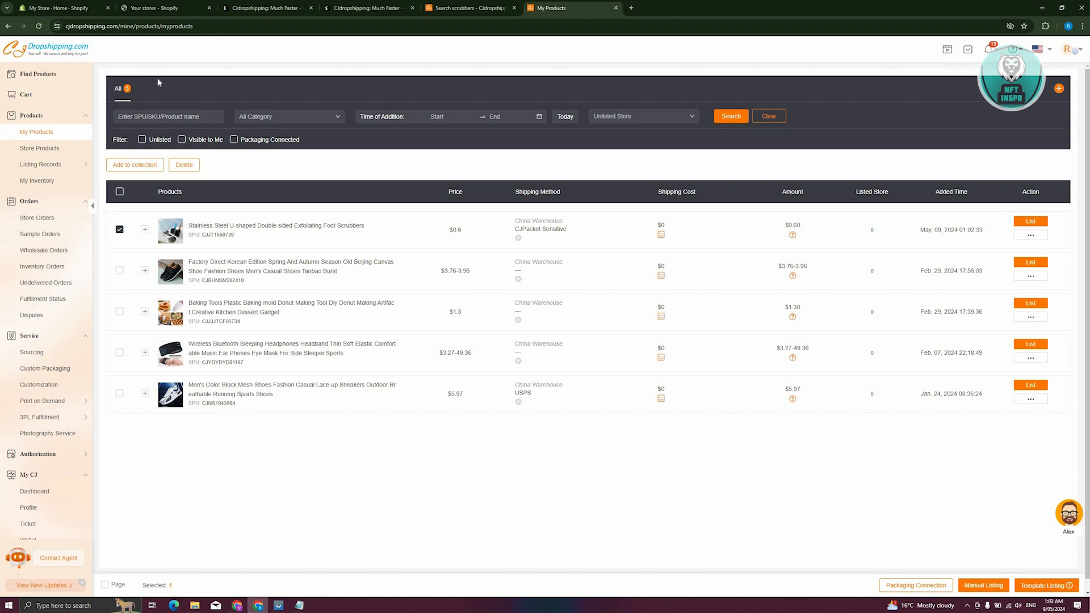
{"action": "left_click", "coordinate": [180, 165]}
{"action": "left_click", "coordinate": [1030, 221]}
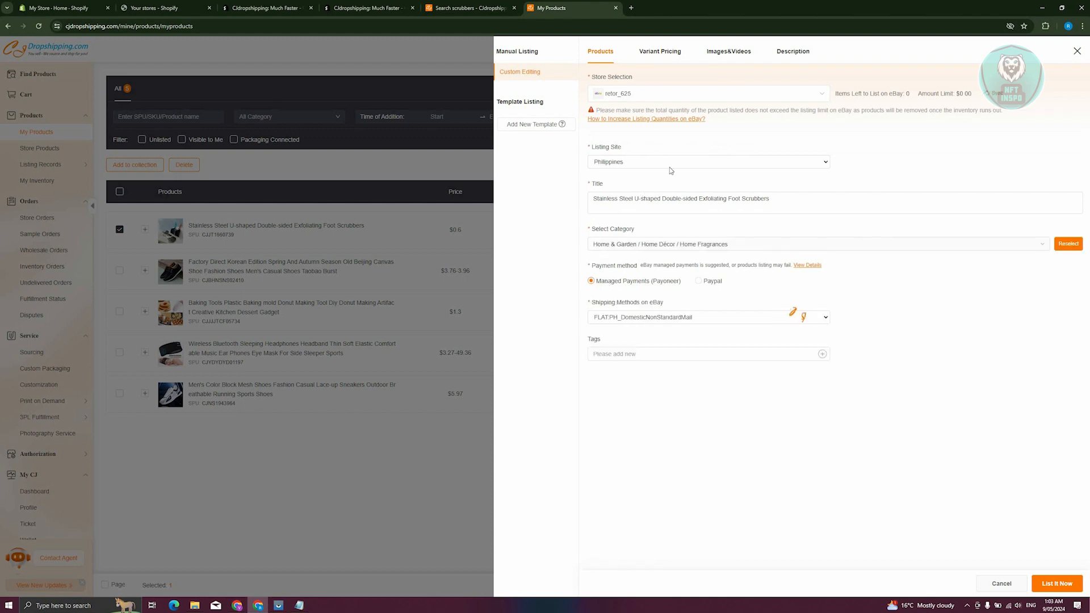
Step: Review the listing's product details, variant pricing, images and description
{"action": "left_click", "coordinate": [708, 198]}
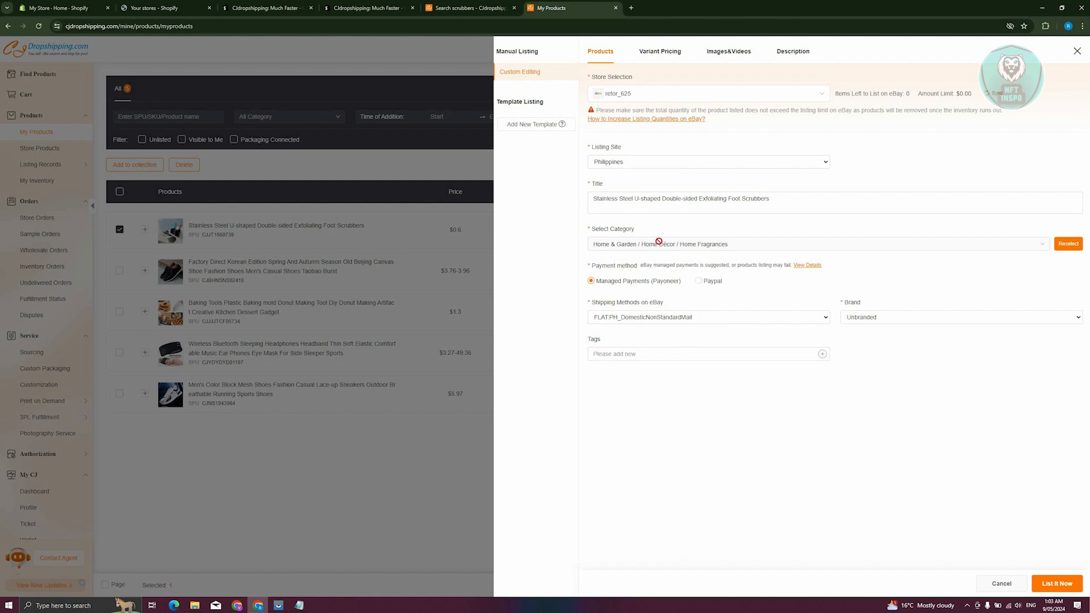
{"action": "left_click", "coordinate": [660, 52]}
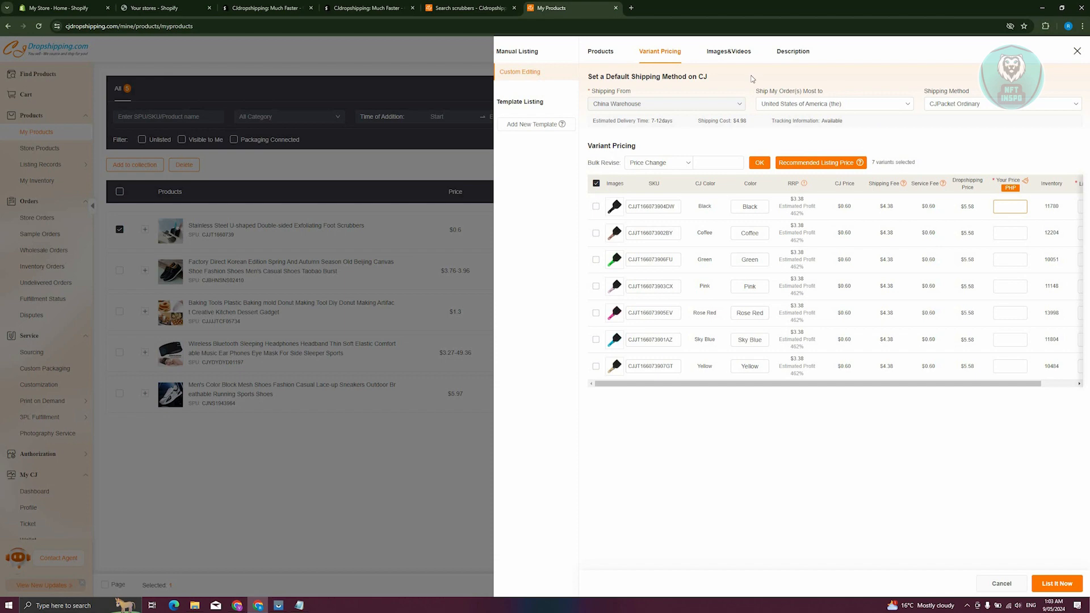
{"action": "left_click", "coordinate": [734, 54]}
{"action": "left_click", "coordinate": [800, 52]}
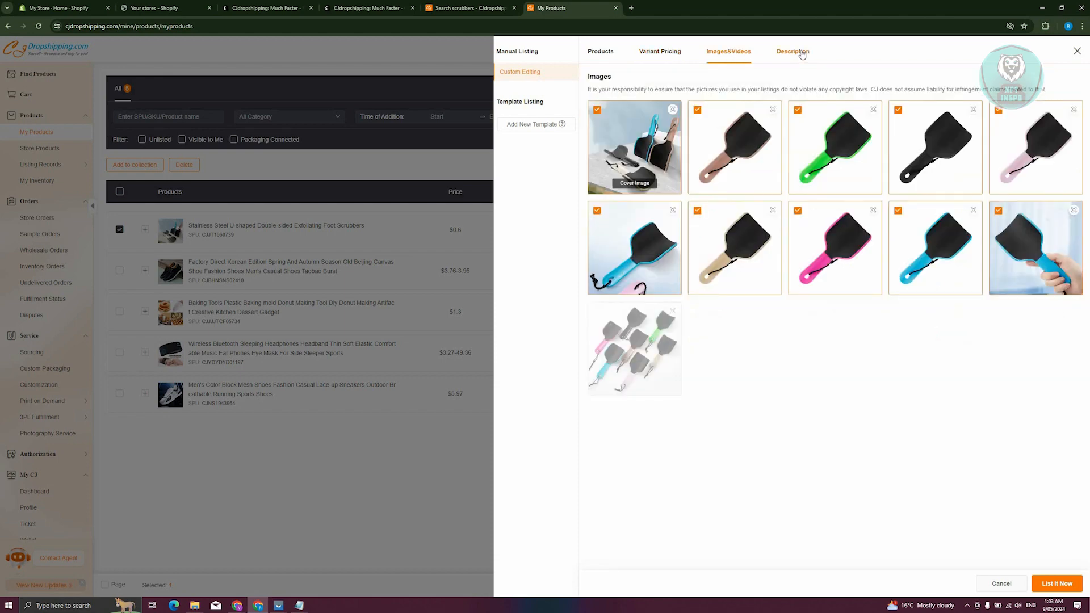
Step: Apply the recommended listing price to all seven scrubber variants and try to list the product in the preselected eBay store
{"action": "left_click", "coordinate": [660, 52]}
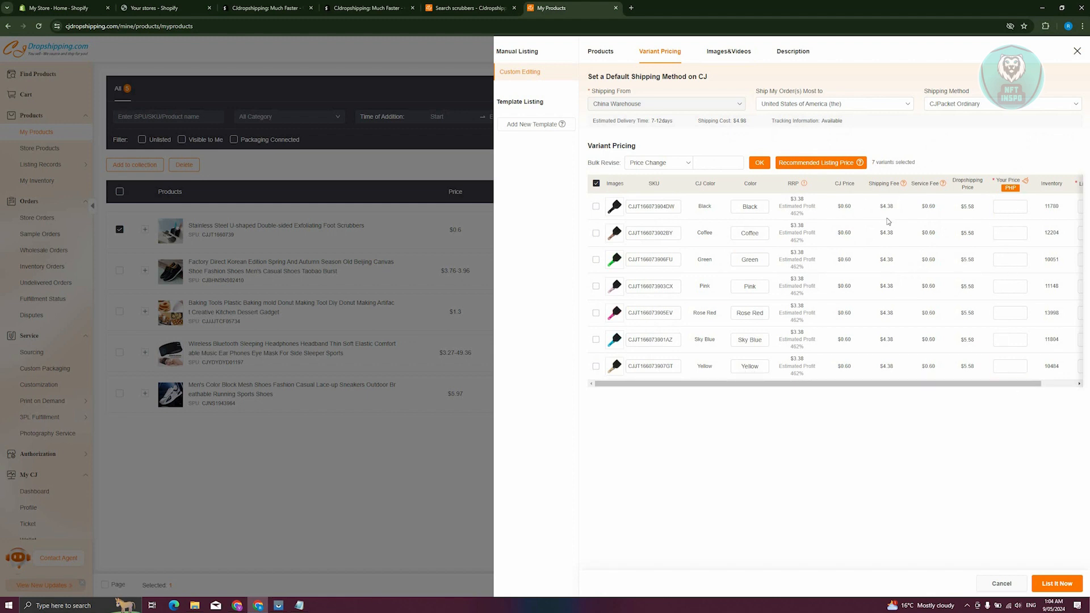
{"action": "left_click", "coordinate": [1026, 203]}
{"action": "left_click", "coordinate": [722, 162]}
{"action": "left_click", "coordinate": [806, 162]}
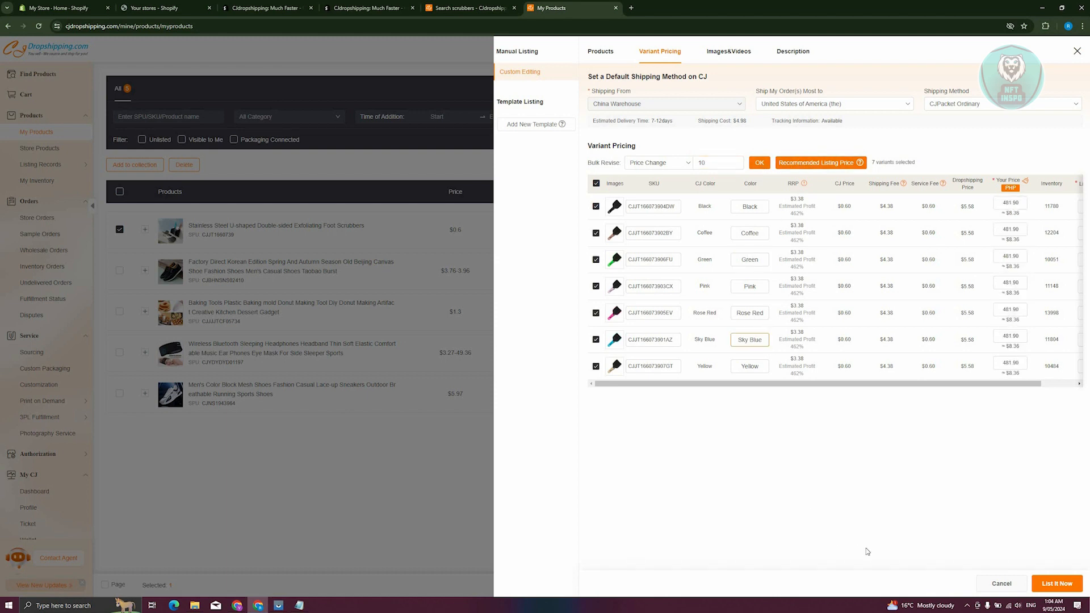
{"action": "left_click", "coordinate": [1034, 589]}
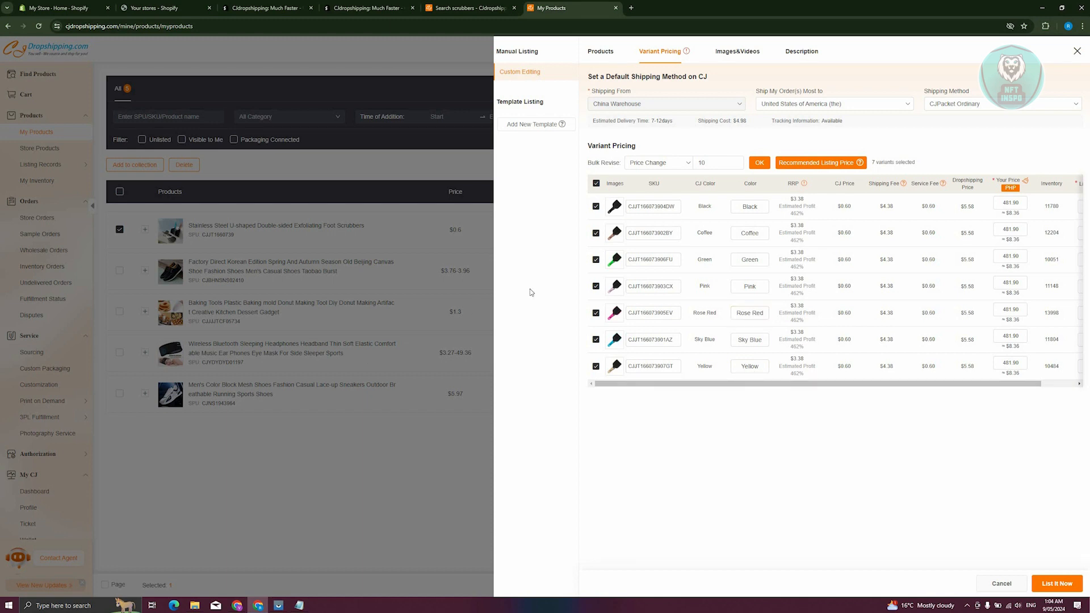
Step: Switch the listing's target store from the eBay store to the Shopify store ad2657-ea
{"action": "left_click", "coordinate": [599, 52]}
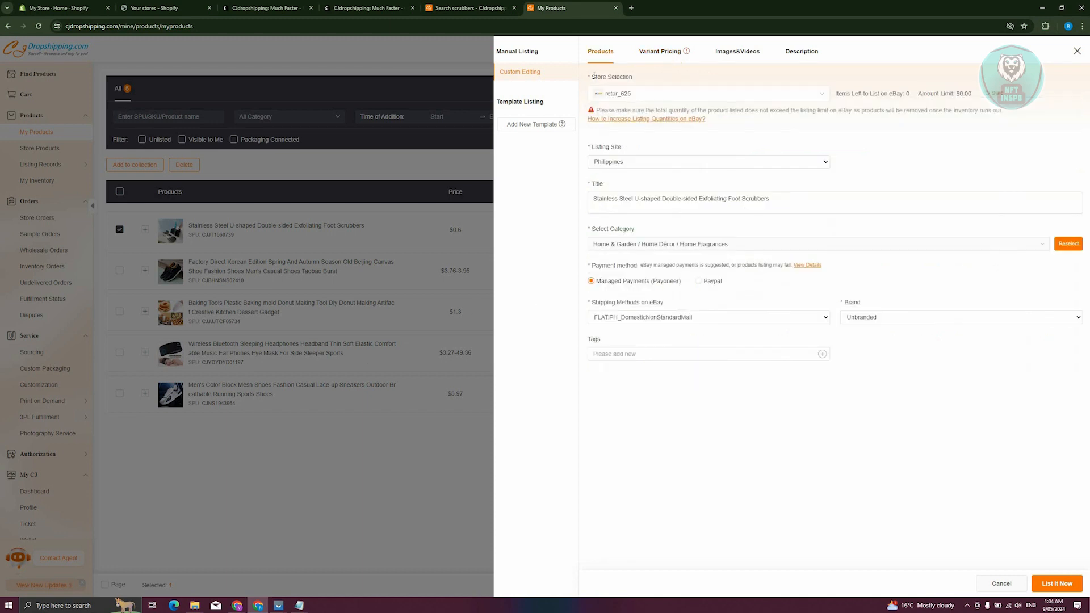
{"action": "left_click", "coordinate": [644, 94]}
{"action": "left_click", "coordinate": [620, 111]}
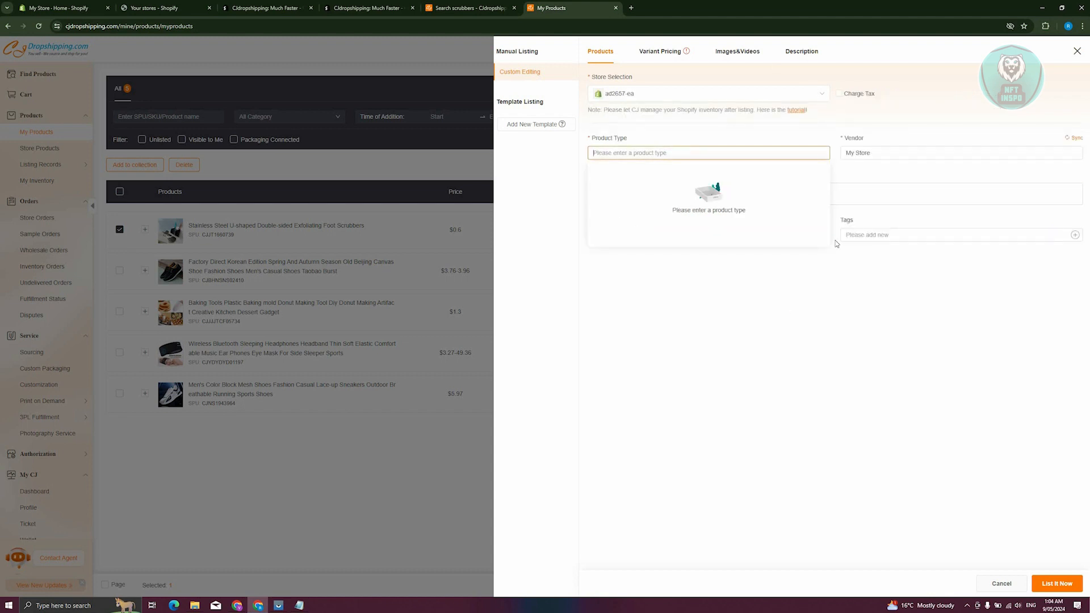
Step: Set the listing's product type to Scrubber and keep My Store as the vendor
{"action": "left_click", "coordinate": [876, 158]}
{"action": "left_click", "coordinate": [731, 331]}
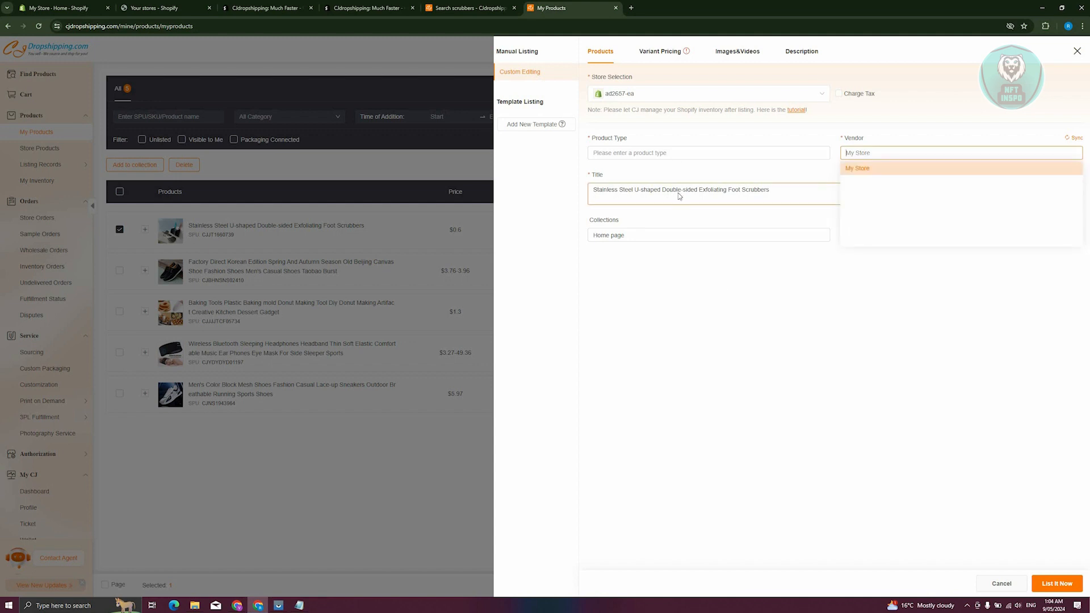
{"action": "left_click", "coordinate": [681, 156]}
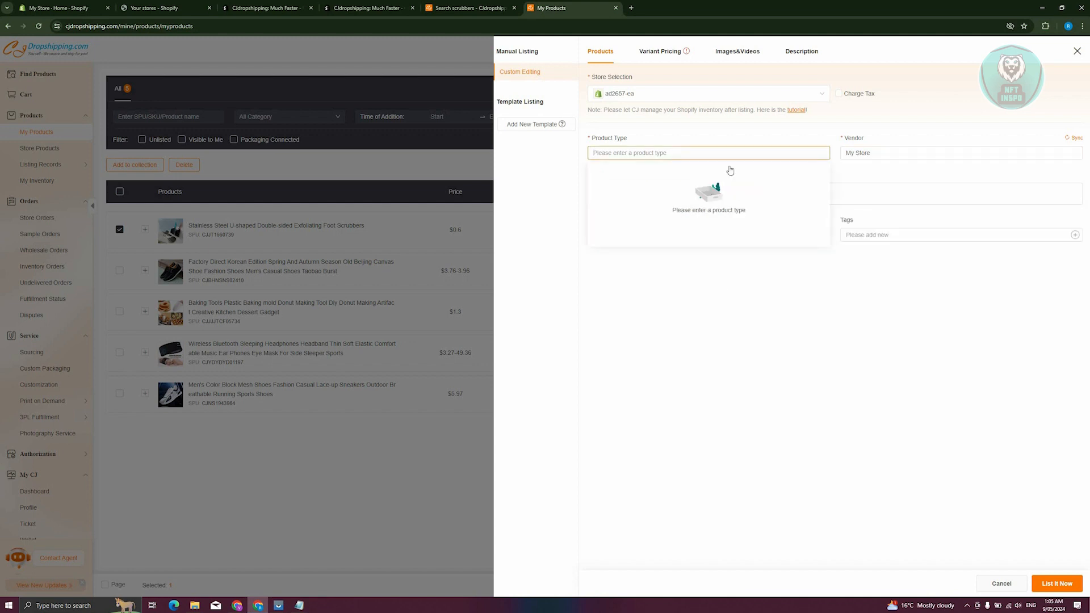
{"action": "type", "text": "Scrubber"}
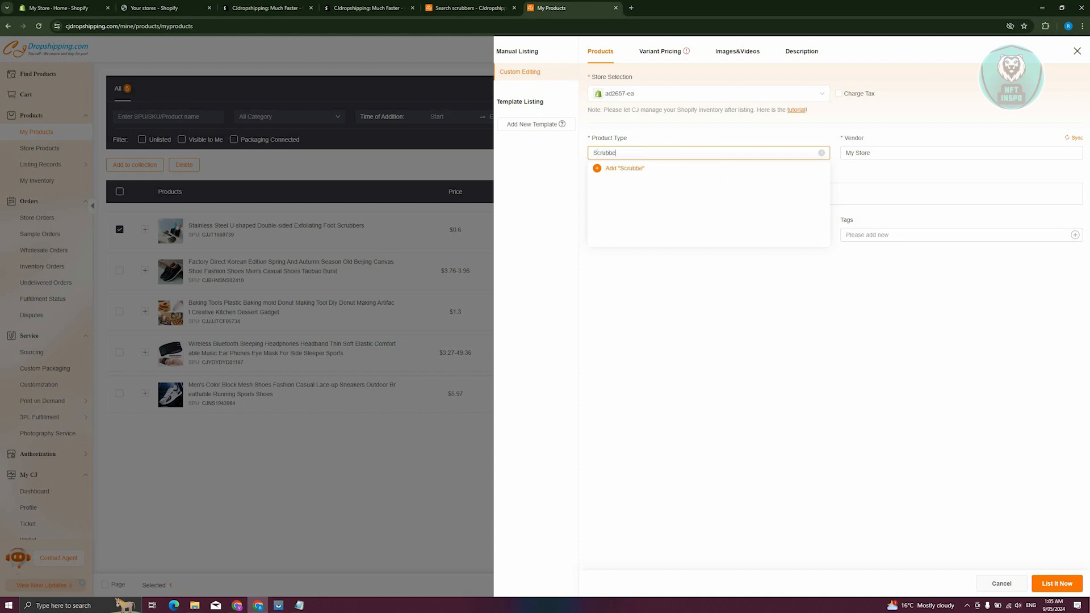
{"action": "left_click", "coordinate": [992, 285]}
{"action": "left_click", "coordinate": [868, 153]}
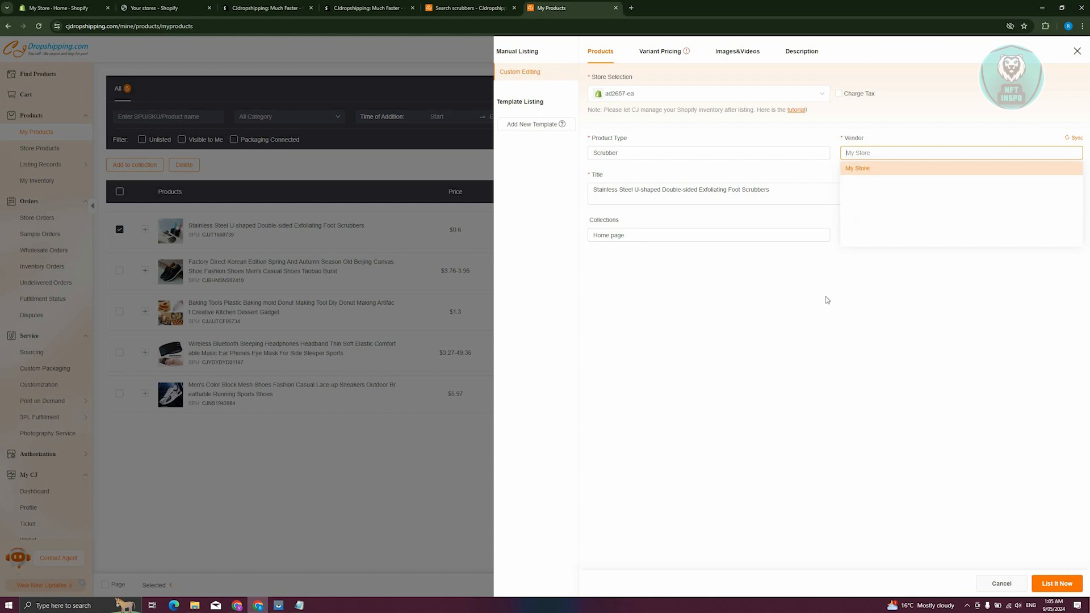
{"action": "left_click", "coordinate": [895, 228]}
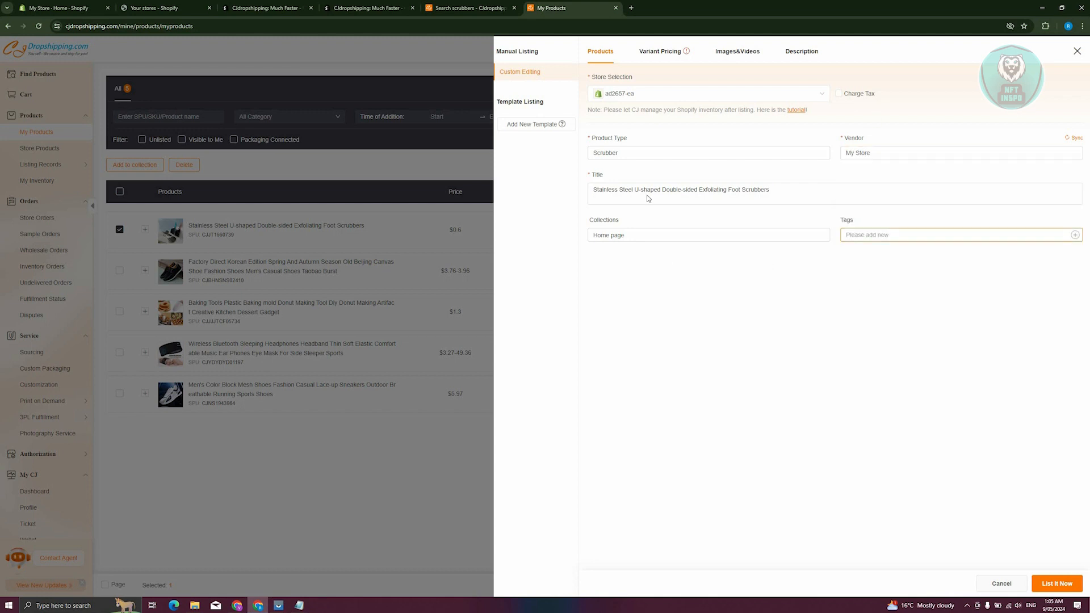
Step: Apply the recommended listing price to all variants and list the product in the Shopify store
{"action": "left_click", "coordinate": [660, 52]}
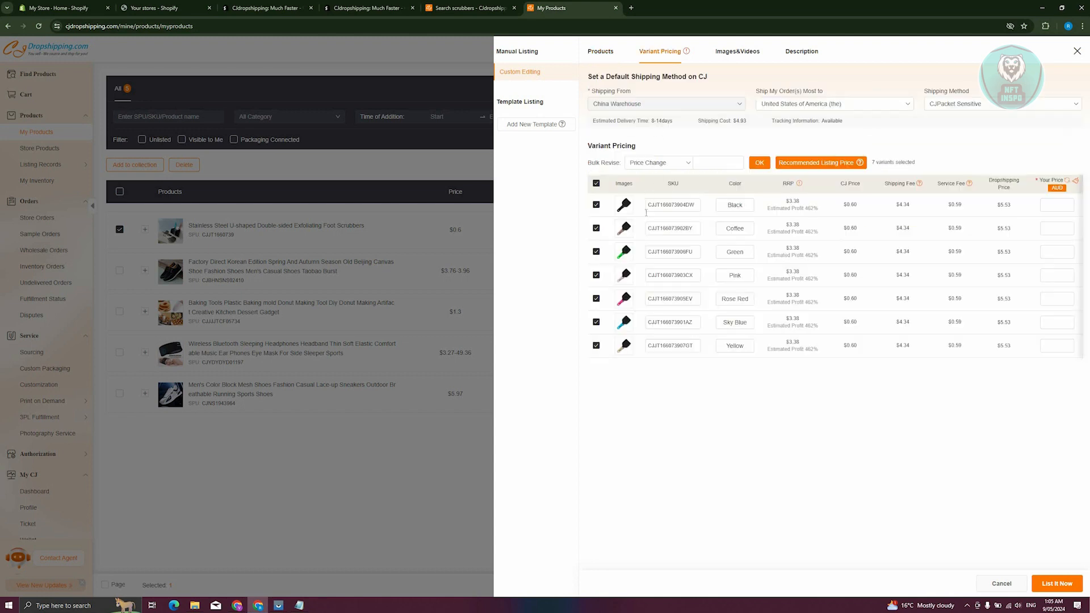
{"action": "left_click", "coordinate": [813, 163]}
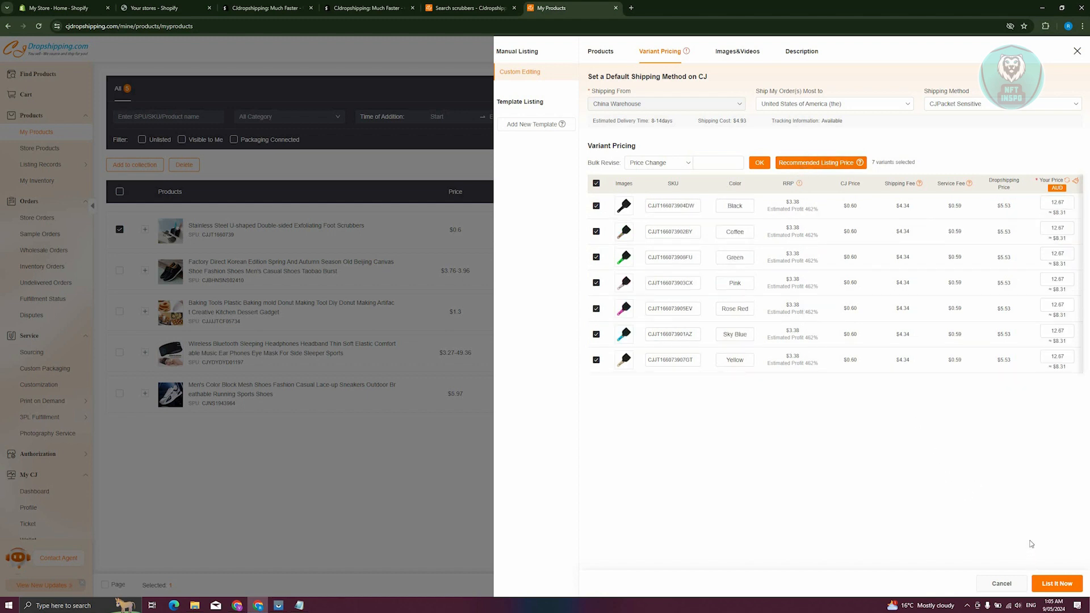
{"action": "left_click", "coordinate": [1058, 584]}
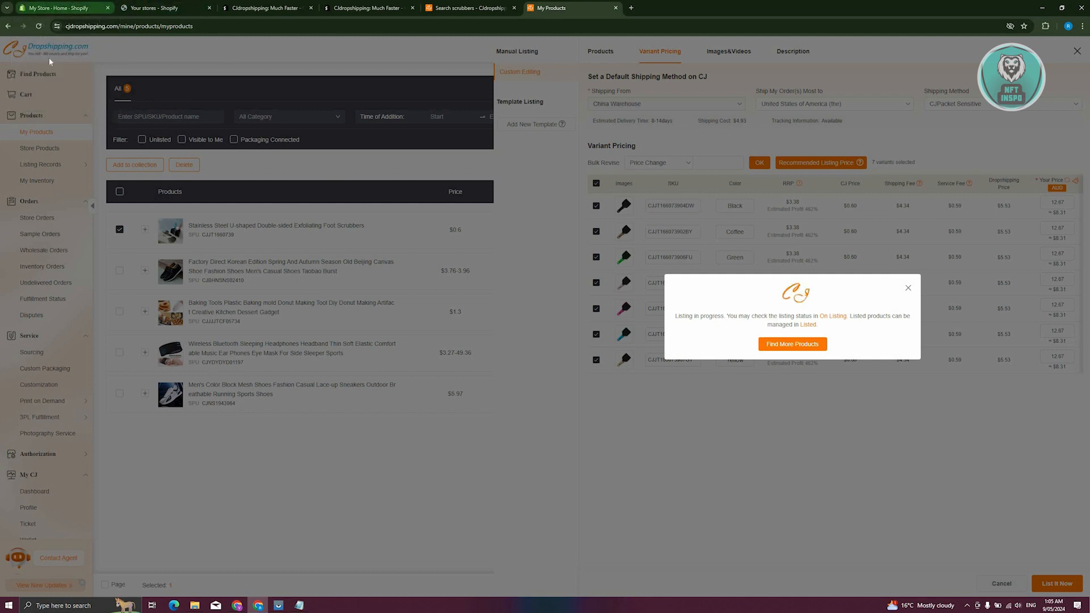
Step: Switch to the Shopify admin, check the products list for the foot scrubbers and open that product
{"action": "key", "text": "ctrl+1"}
{"action": "left_click", "coordinate": [37, 87]}
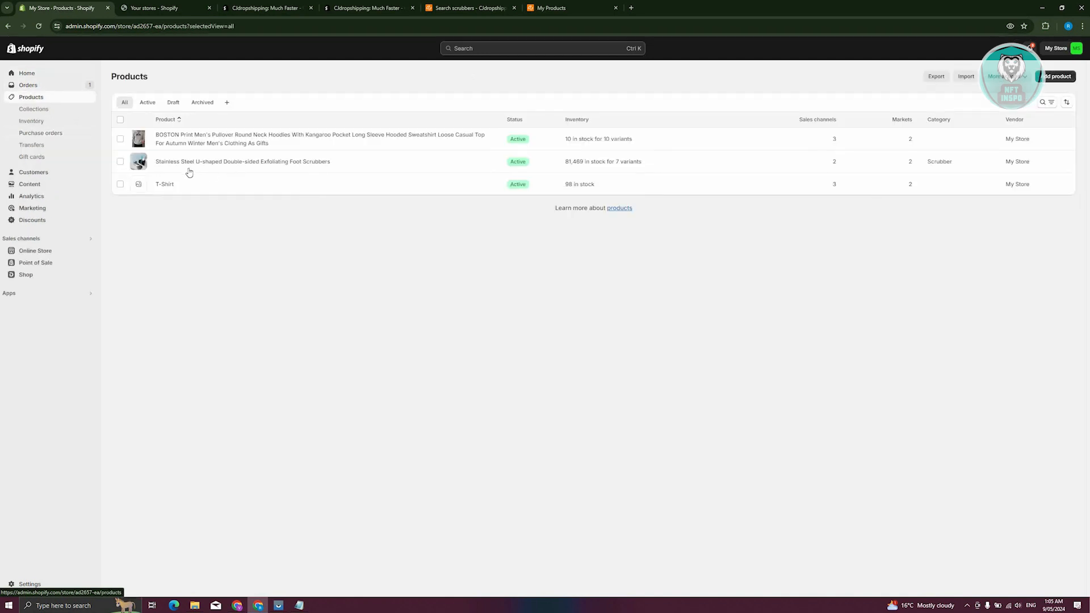
{"action": "left_click", "coordinate": [185, 165]}
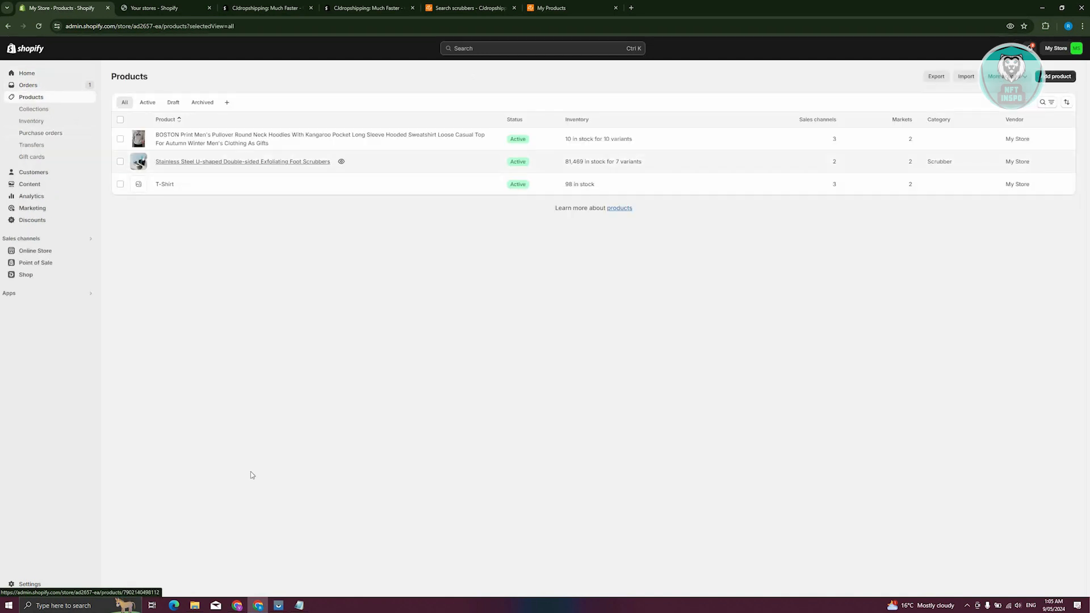